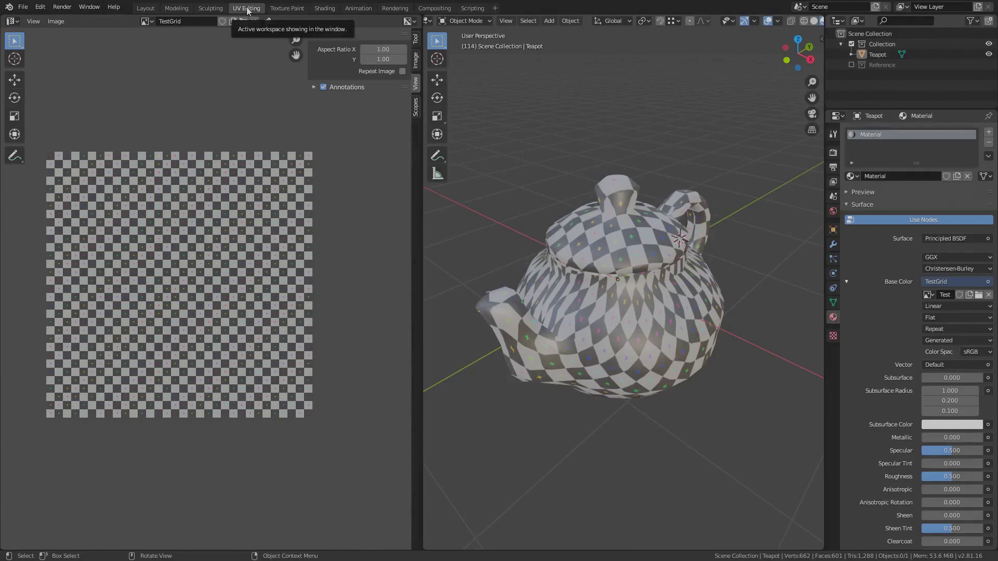
- Switch to the Texture Paint workspace with the teapot ready for painting
click(286, 8)
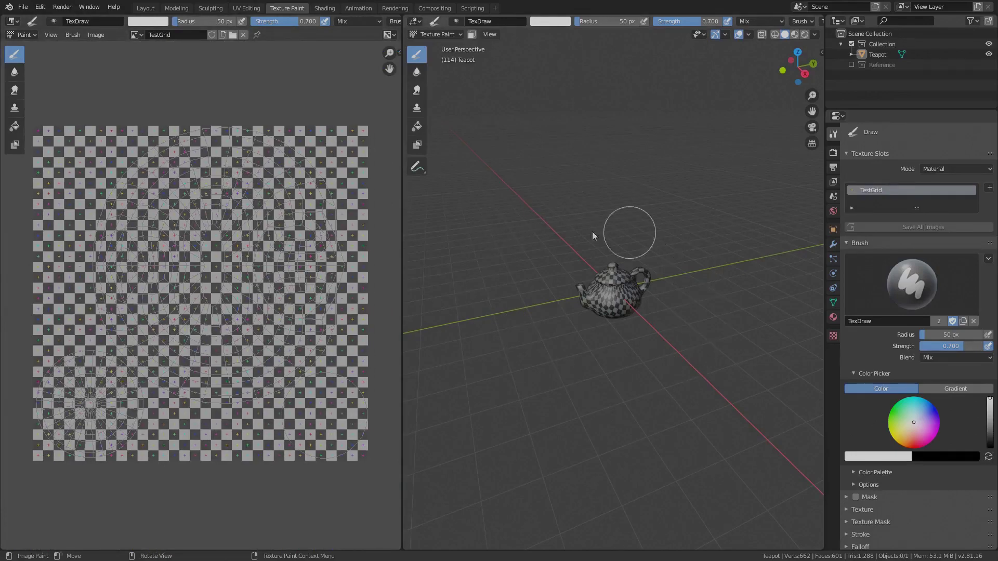
scroll(613, 294, up, 5)
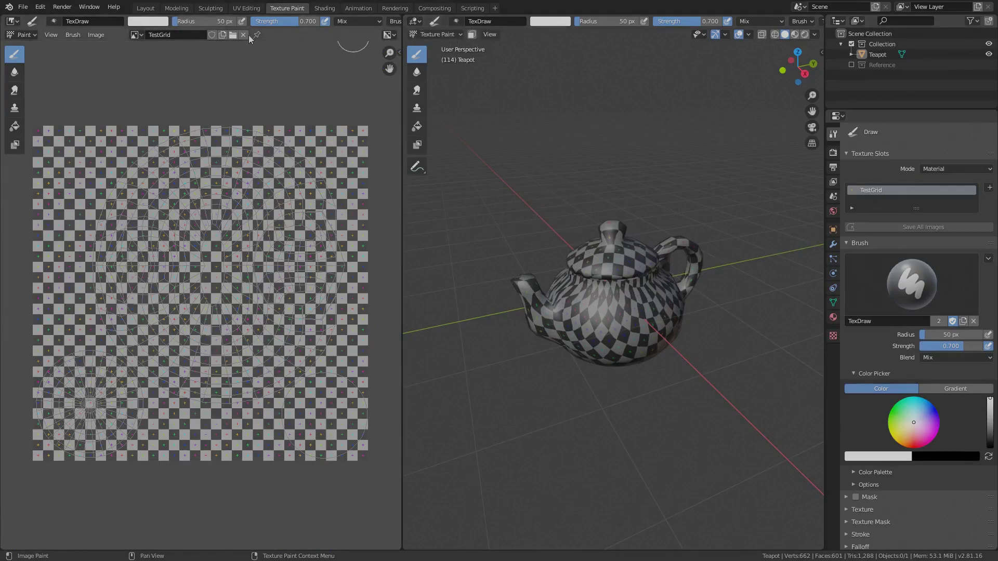
click(12, 20)
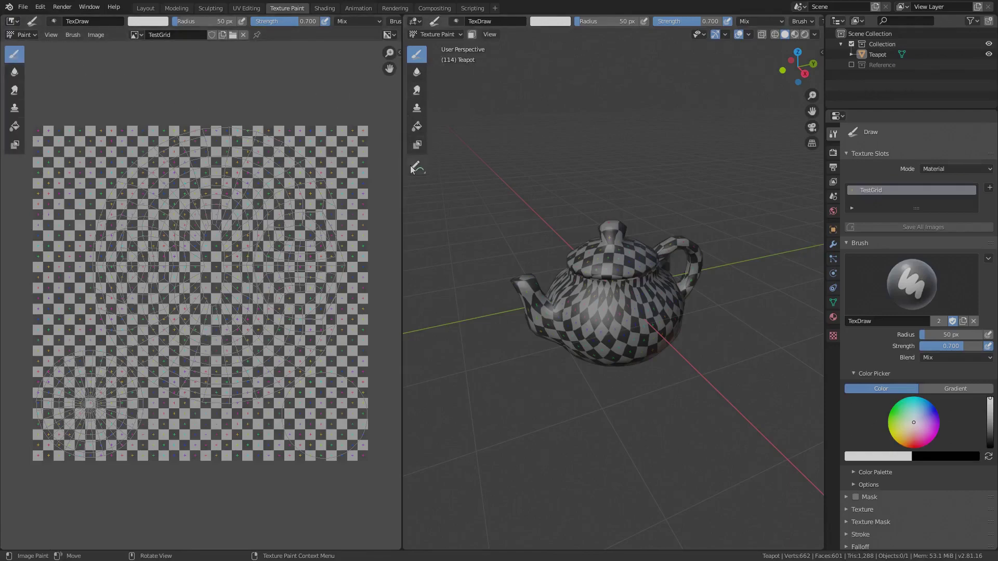
- Hide and restore the 3D viewport's toolbar and its tool settings header
key(t)
key(t)
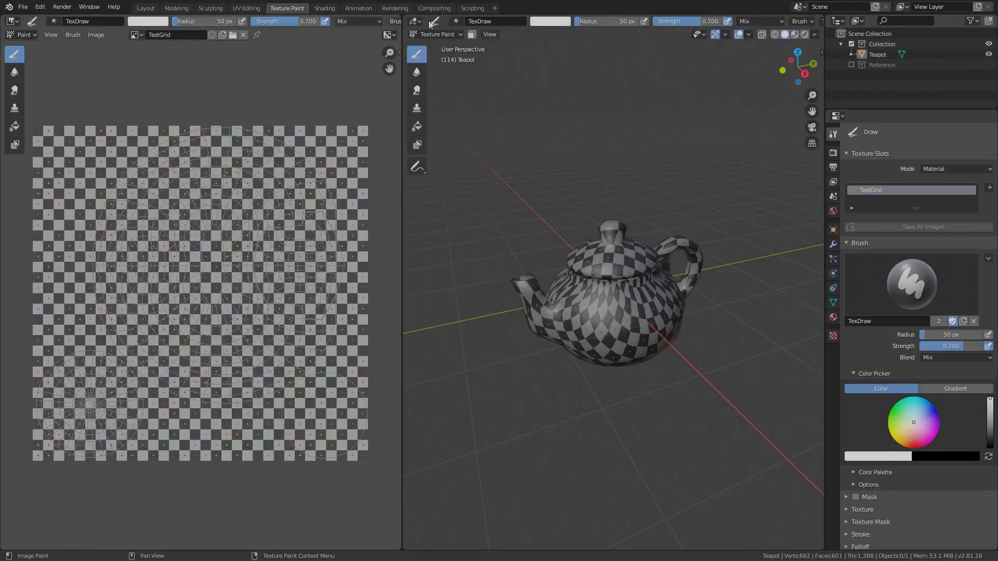
scroll(753, 21, down, 10)
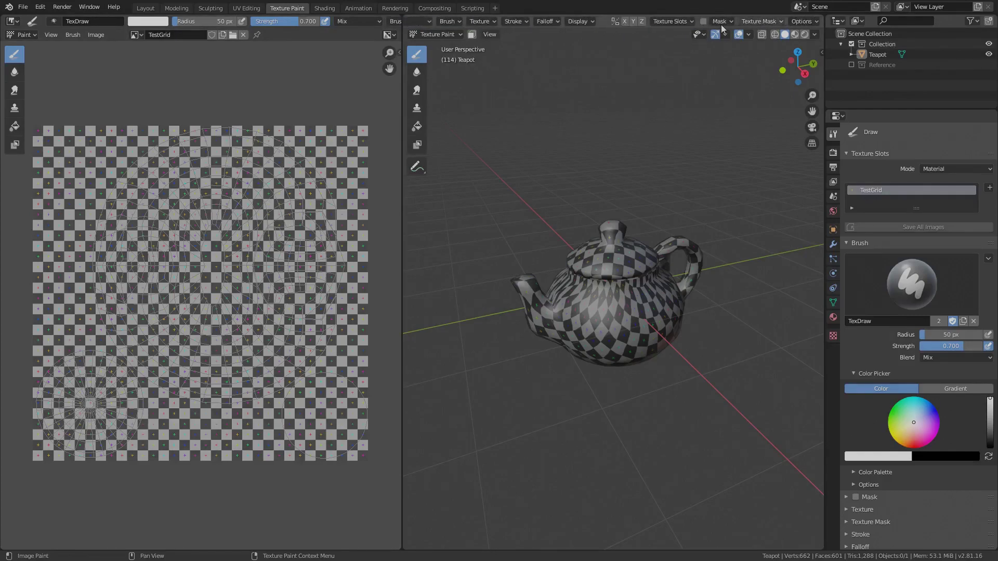
click(489, 34)
click(515, 67)
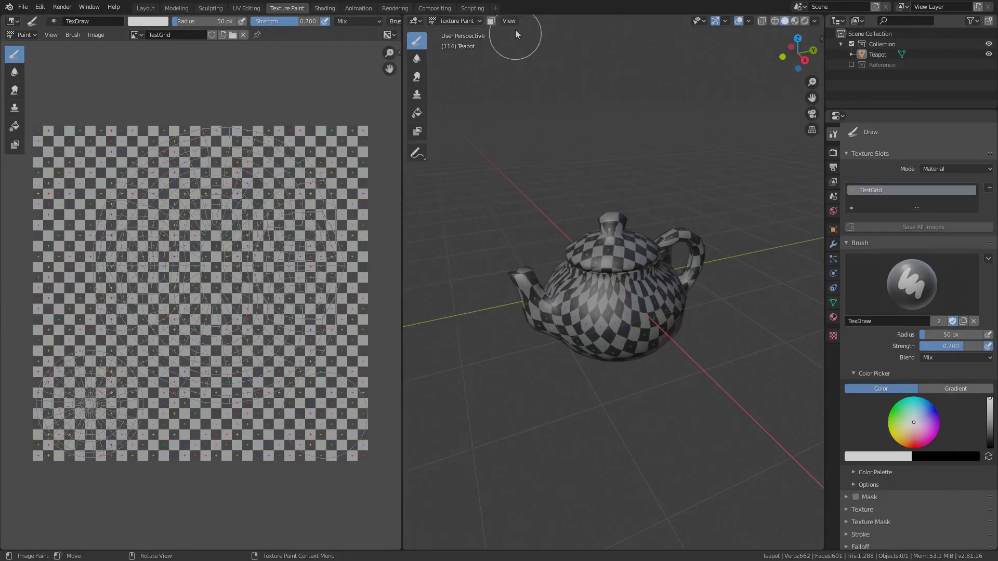
click(509, 21)
click(516, 54)
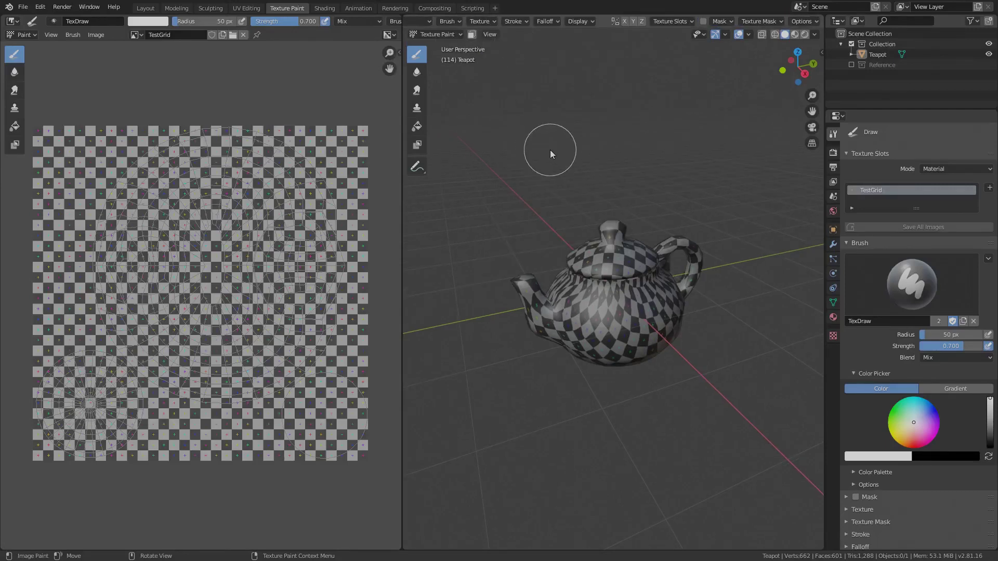
- Show the active tool's settings in the sidebars of both the 3D viewport and the image editor
key(n)
click(819, 73)
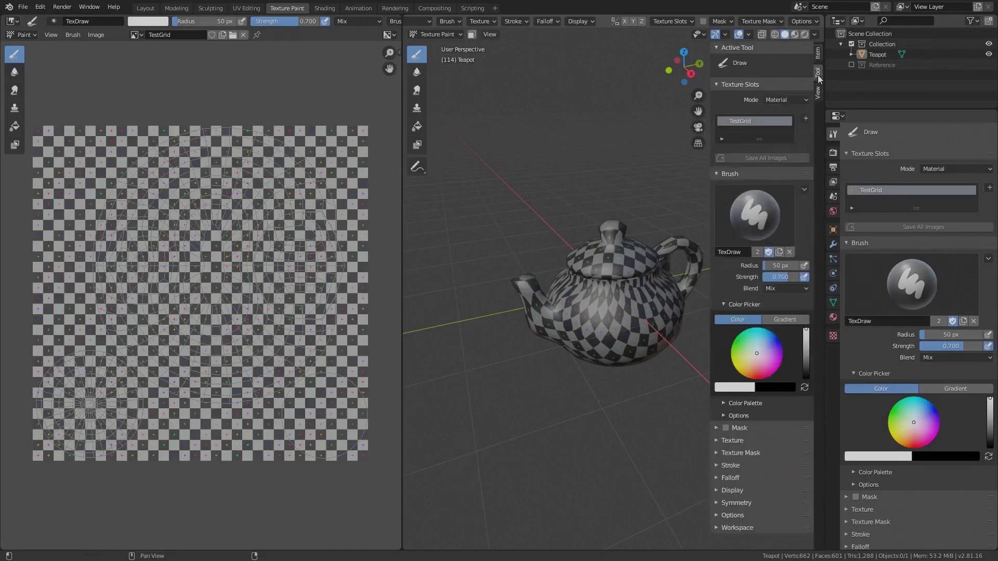
key(n)
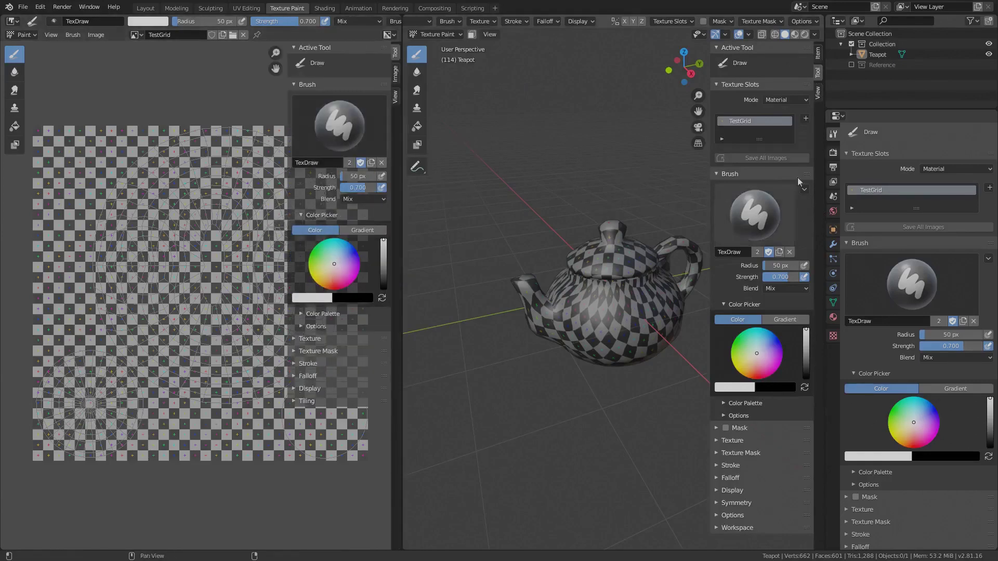
- Set the Draw brush's colour to a saturated blue
scroll(889, 236, down, 3)
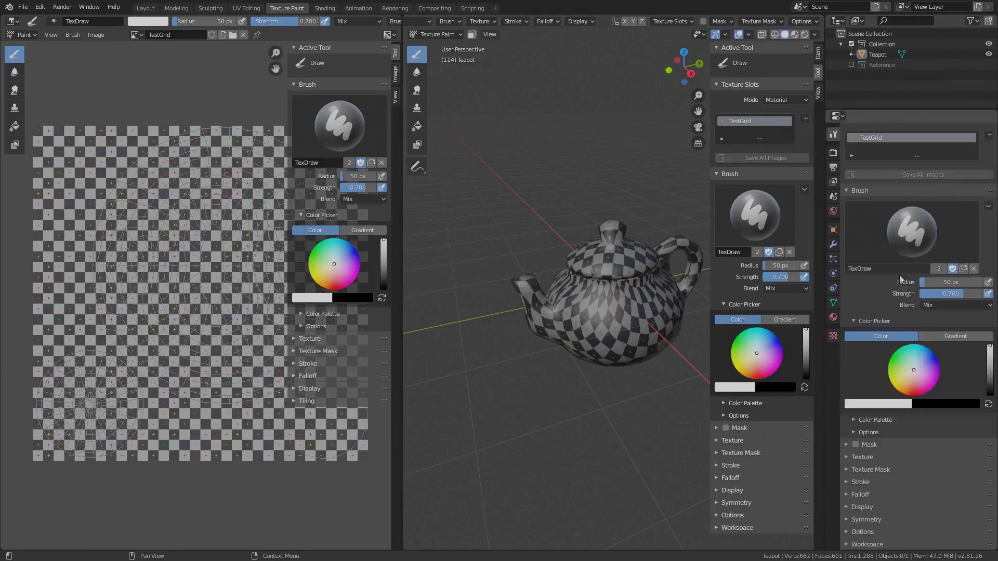
drag(914, 370, 937, 358)
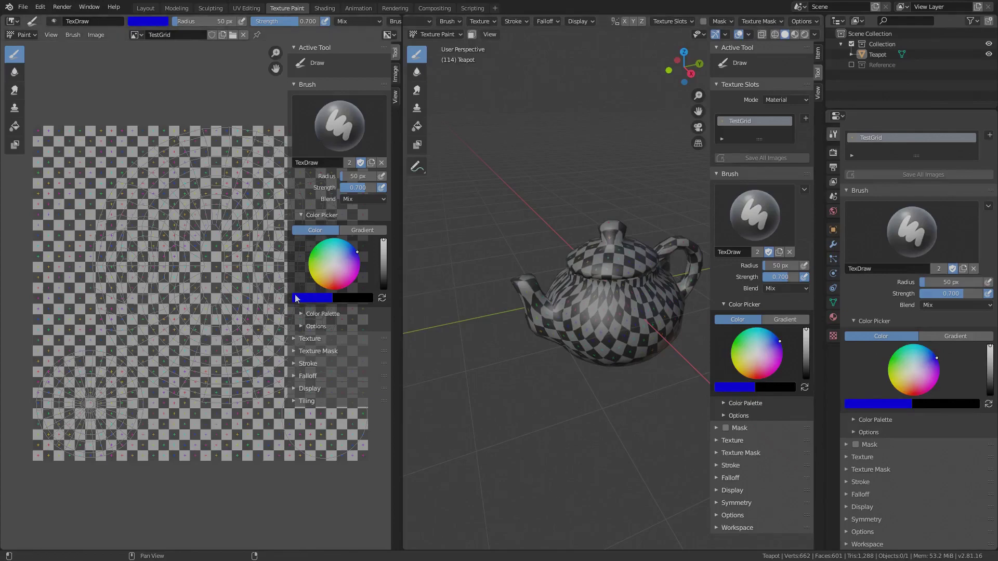
scroll(460, 21, up, 5)
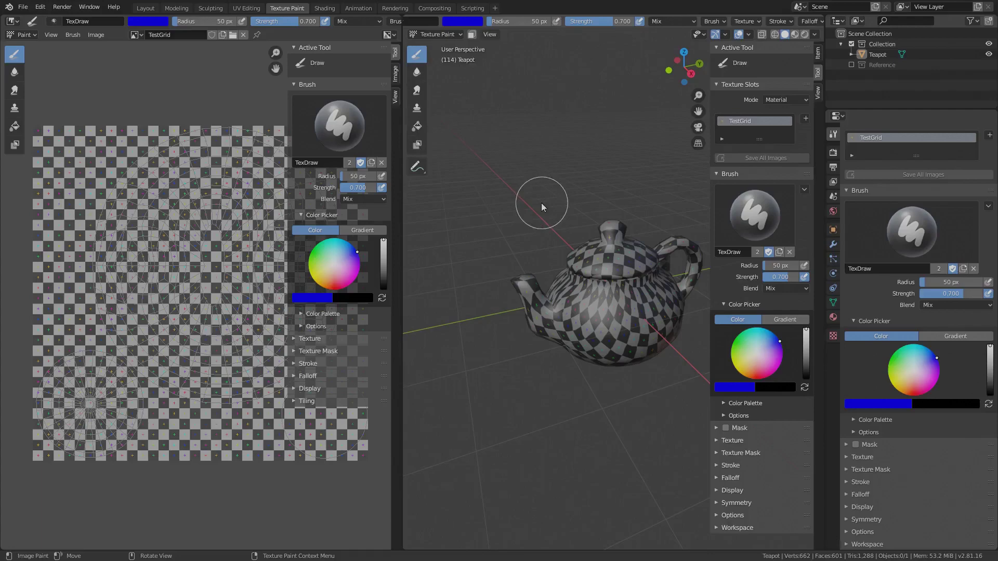
- Try the Smear and Soften tools in the two editors and return to the Draw tool
key(shift+space)
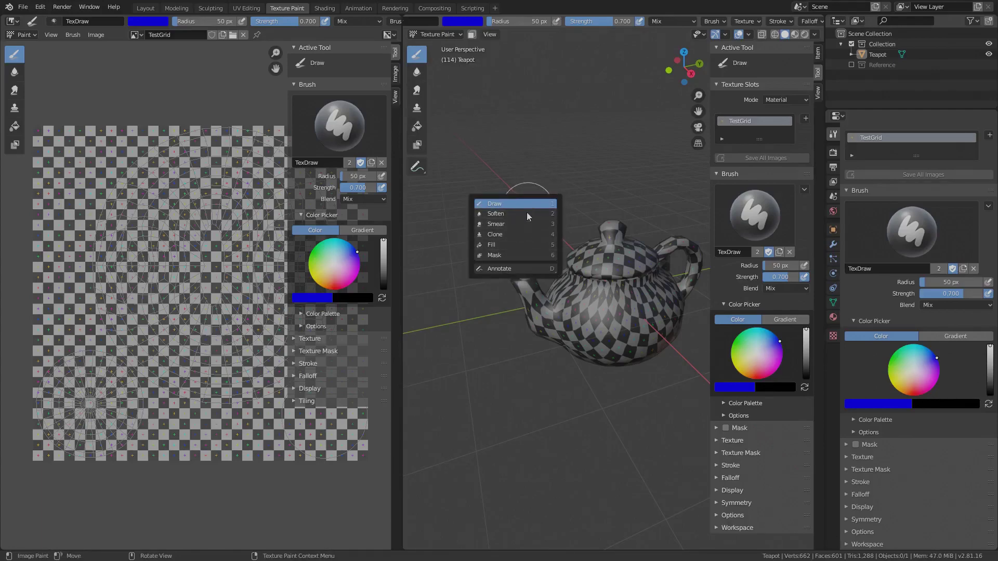
click(526, 224)
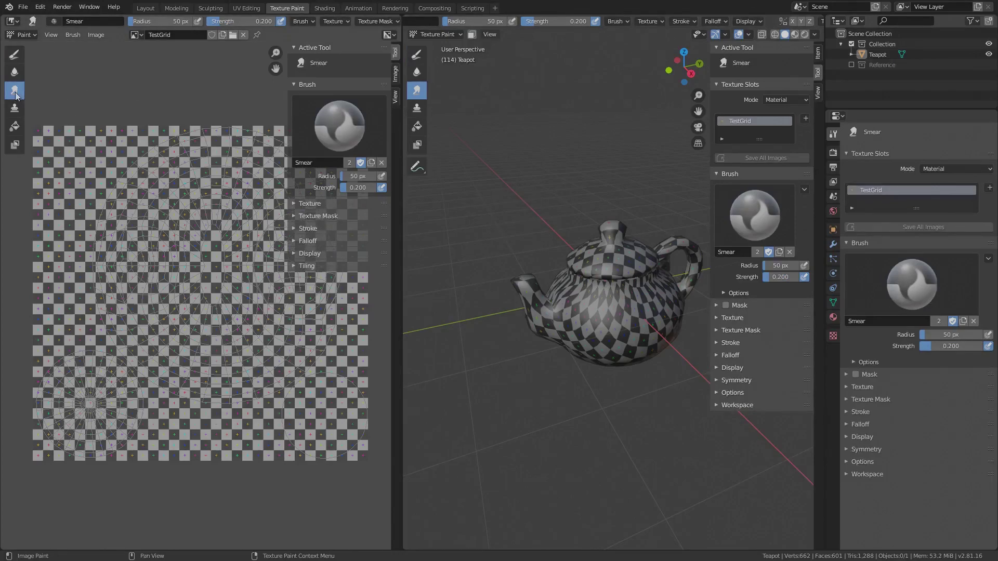
key(shift+space)
click(89, 96)
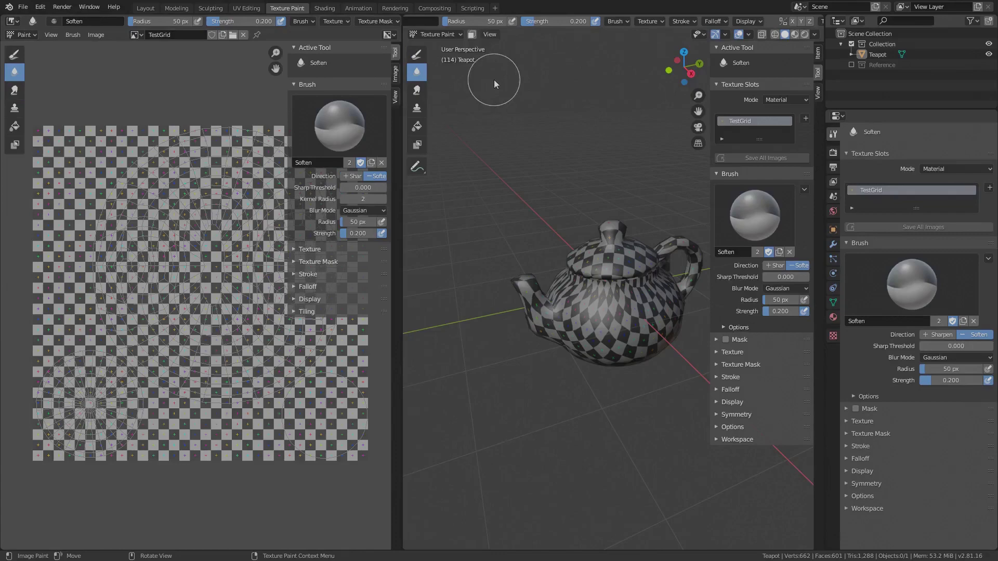
click(416, 56)
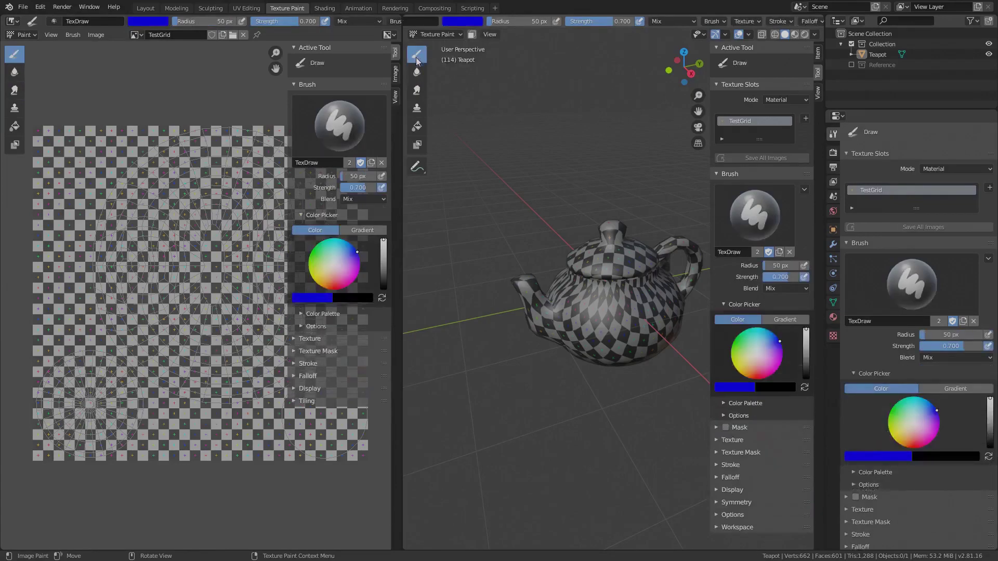
- Examine the brush options, the texture slot modes and the image linked to the teapot material's Base Color
middle_drag(617, 265, 560, 266)
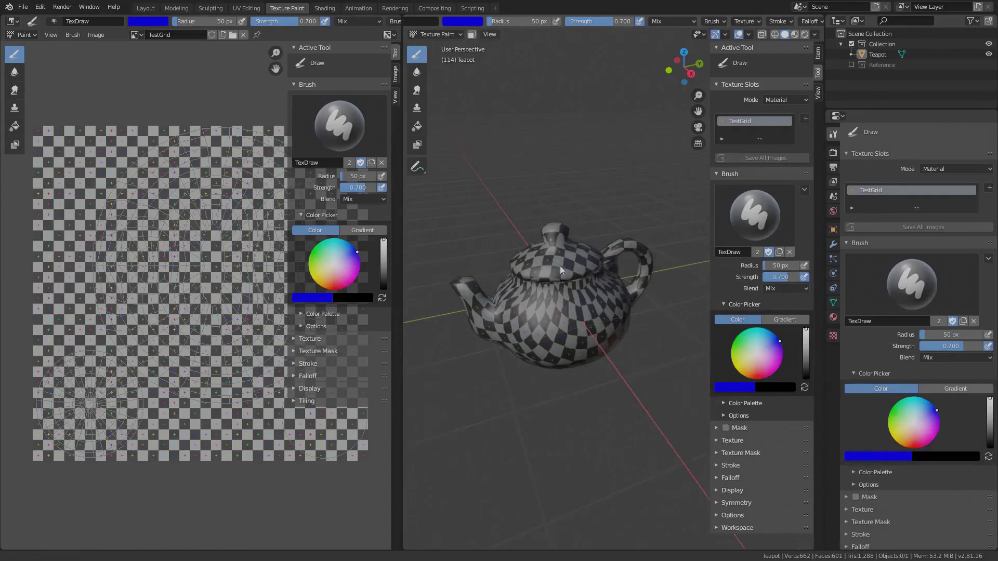
scroll(560, 267, up, 2)
scroll(553, 230, up, 2)
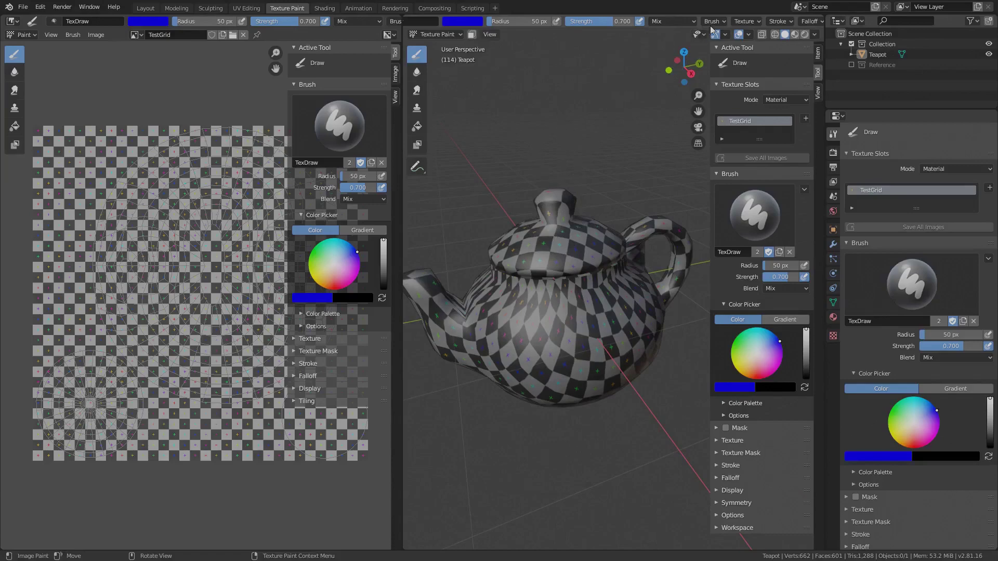
scroll(577, 22, right, 5)
scroll(561, 23, right, 3)
scroll(322, 23, right, 8)
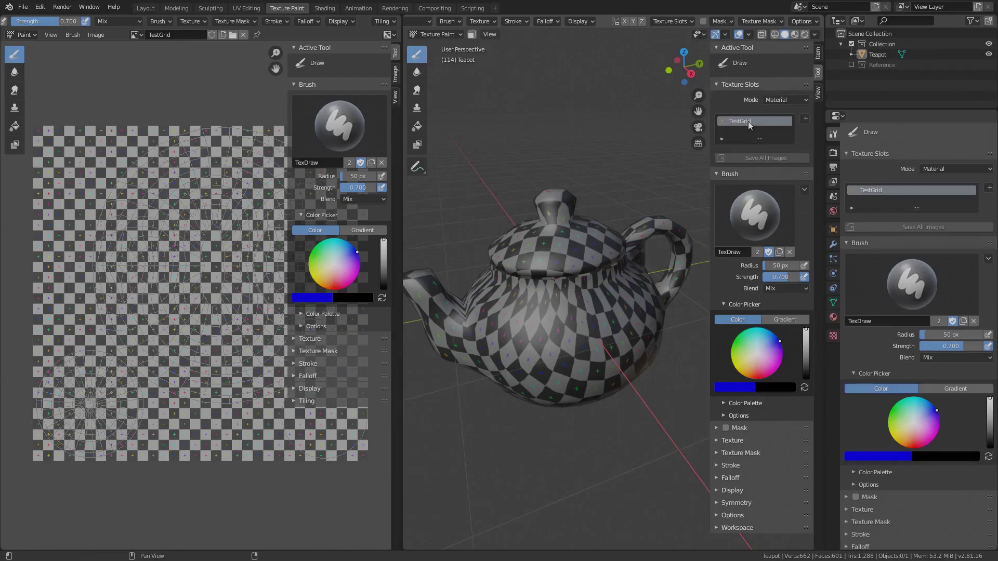
click(807, 100)
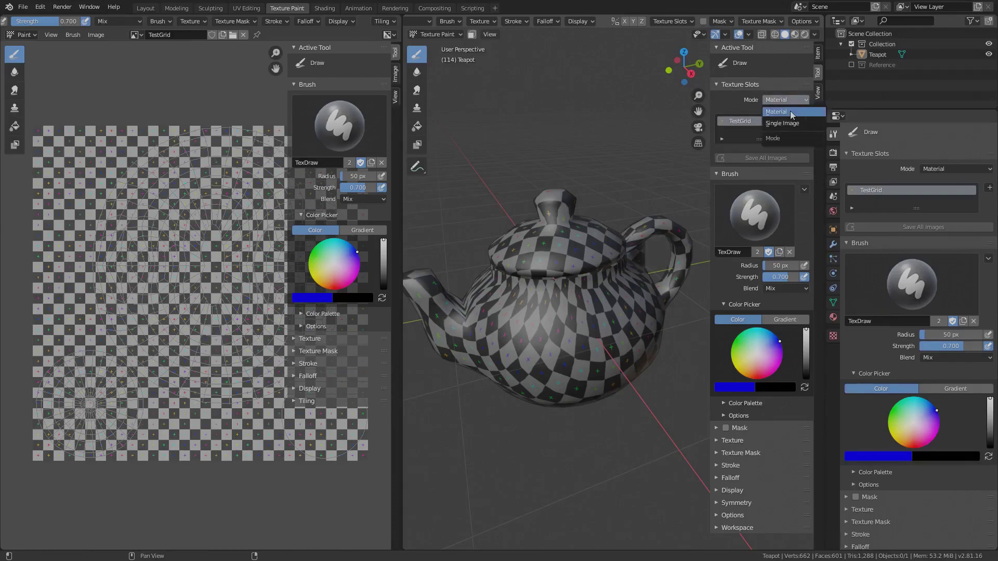
click(790, 111)
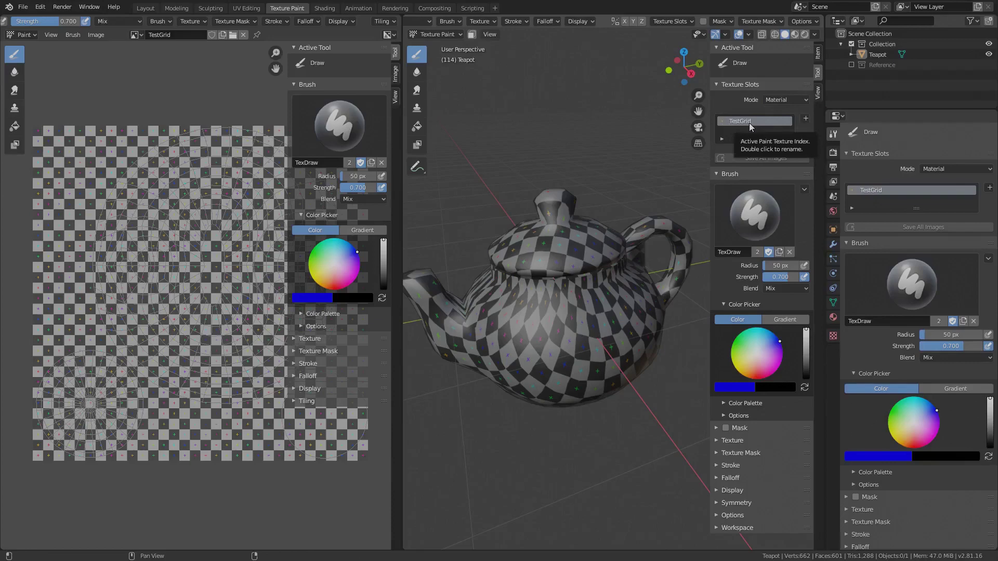
click(833, 317)
click(846, 281)
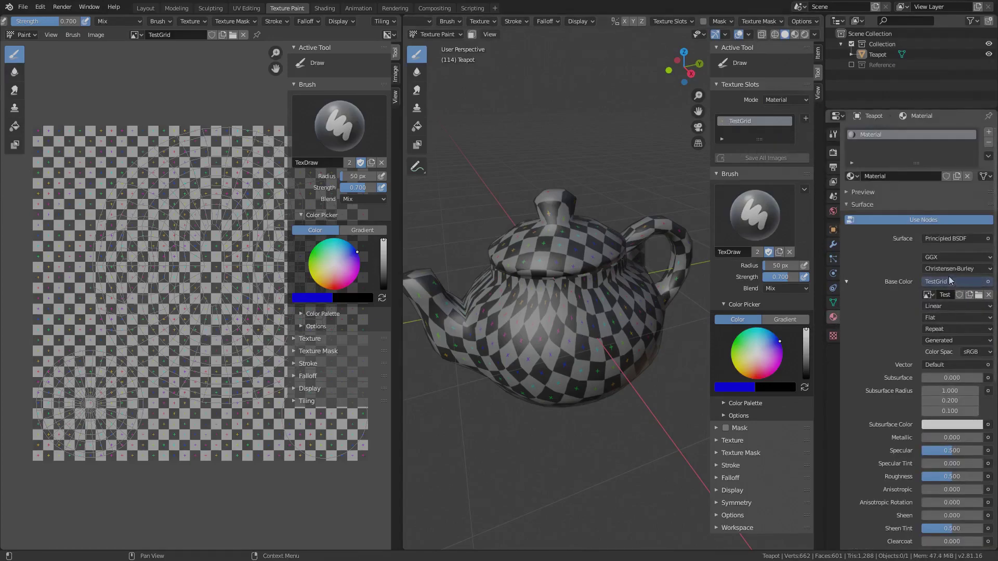
- Set the texture slot mode to Single Image and choose Side.jpg as the image to paint on
click(791, 100)
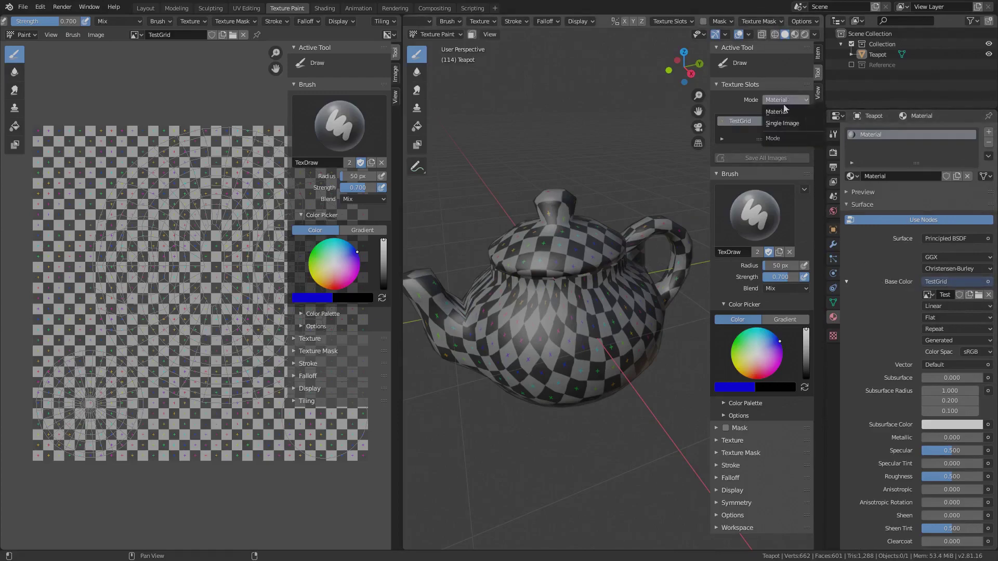
click(768, 121)
click(722, 119)
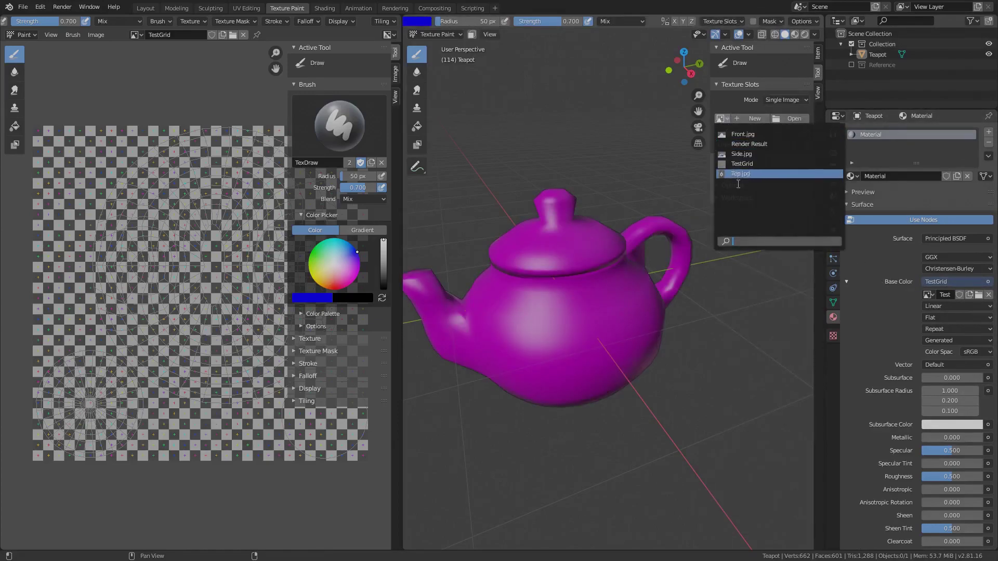
click(742, 154)
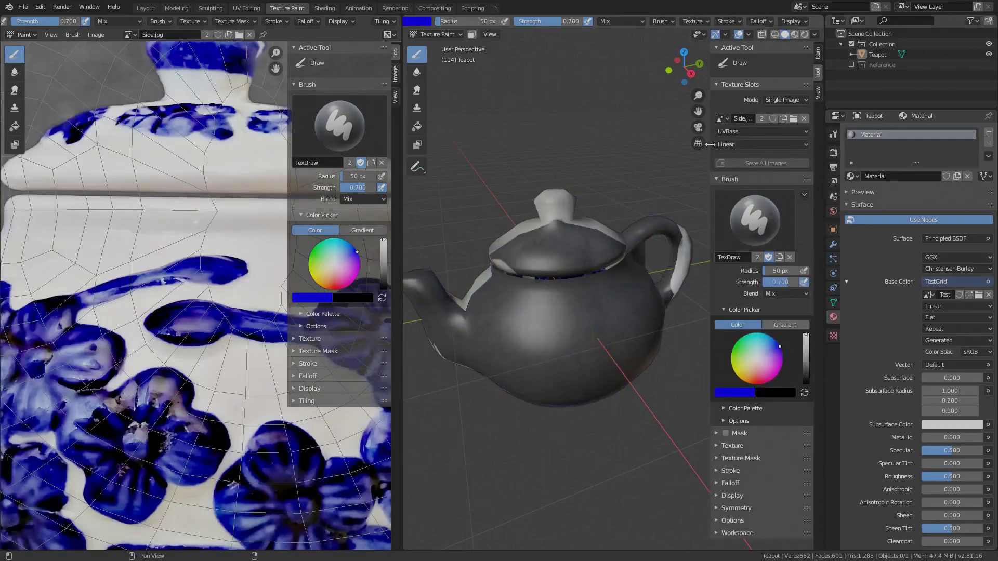
- Widen the viewport sidebar and check the teapot's UV maps, keeping UVBase and Side.jpg for the single-image canvas
drag(710, 145, 686, 144)
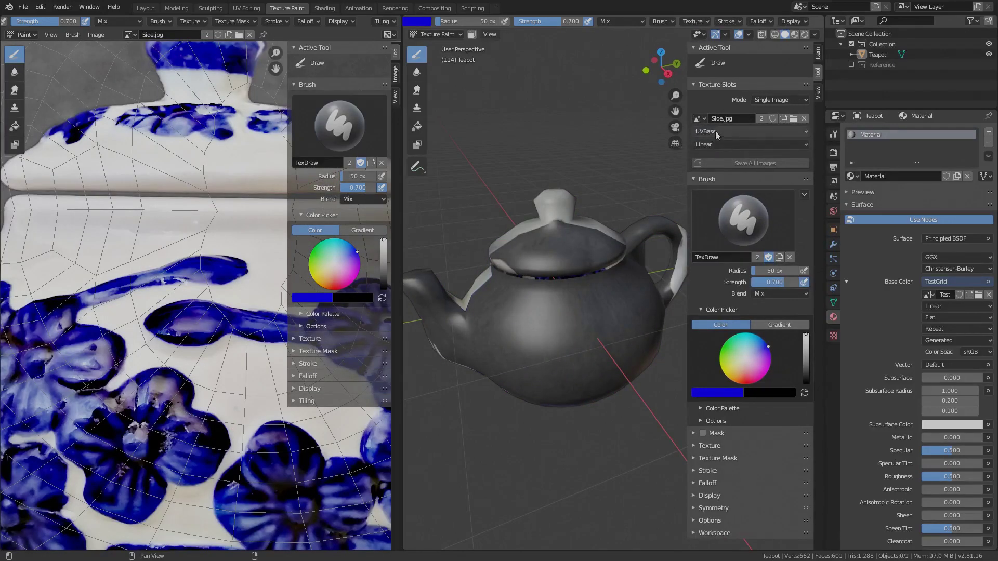
click(833, 303)
click(848, 273)
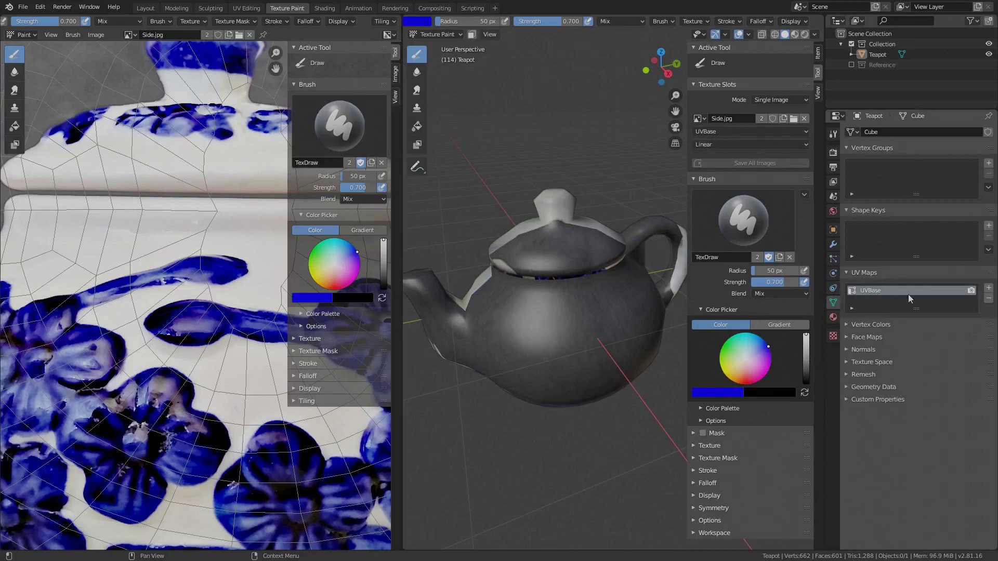
click(732, 133)
click(718, 144)
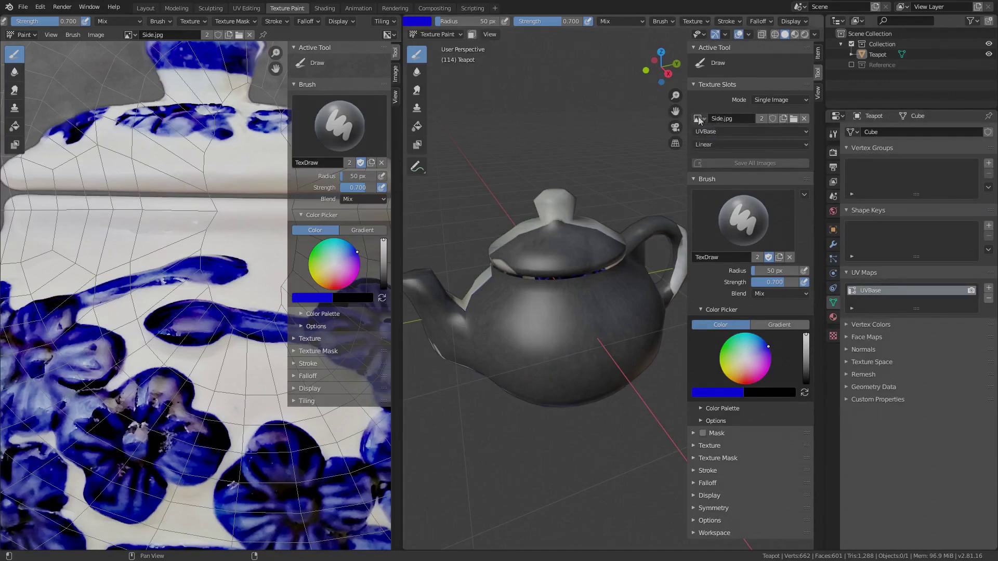
click(702, 119)
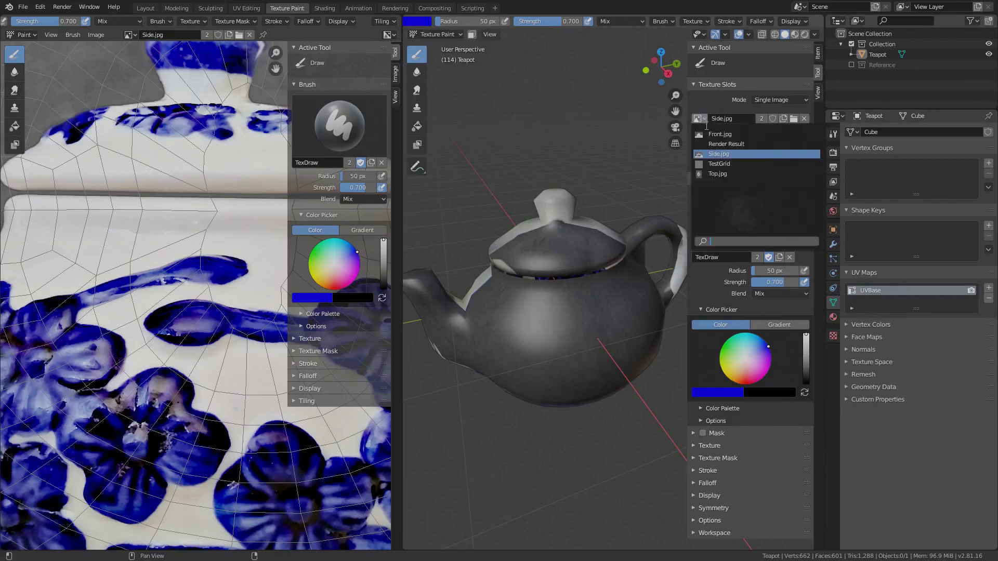
click(710, 154)
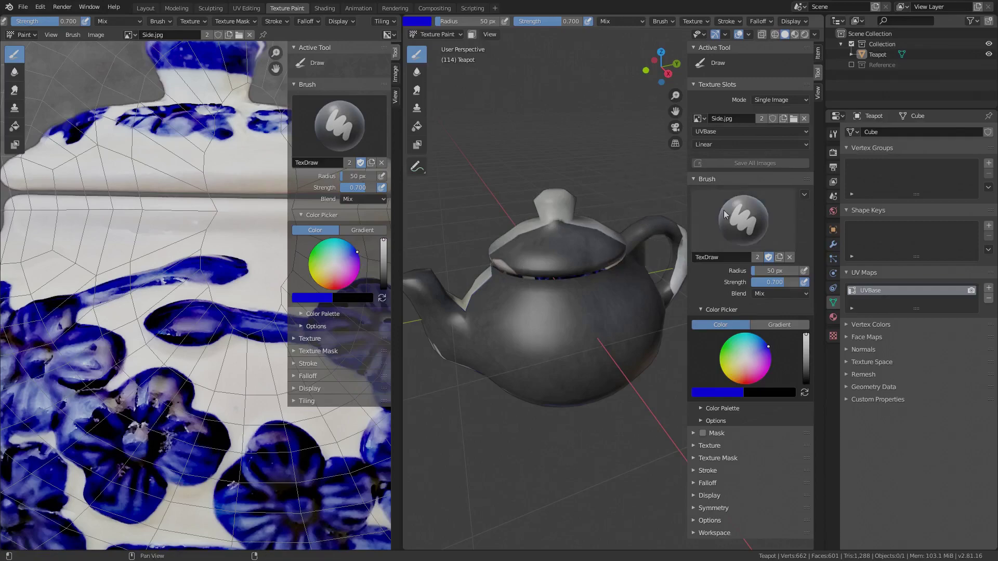
- Compare the teapot's material in Material Preview shading with its Solid display and check the material's properties
click(833, 317)
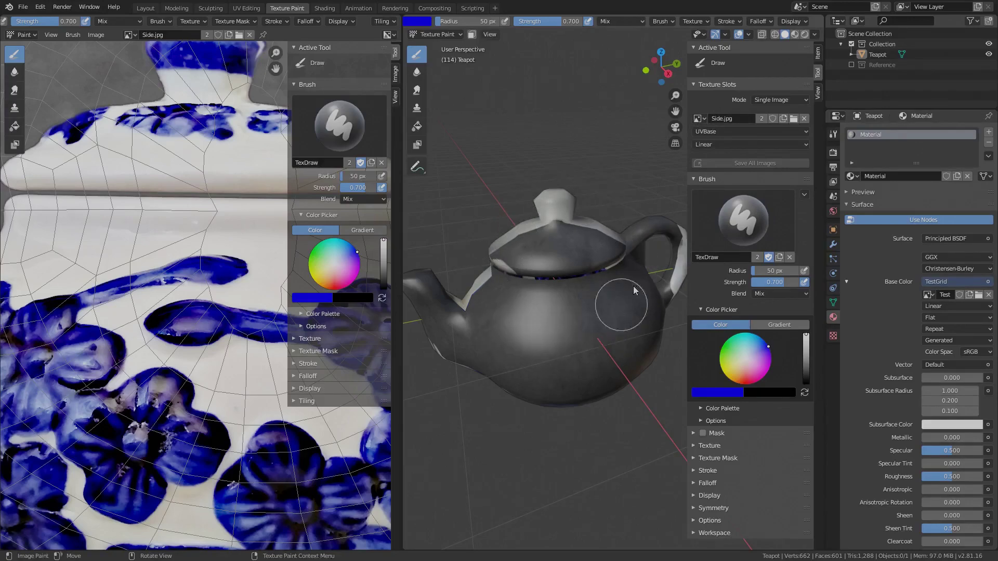
click(795, 35)
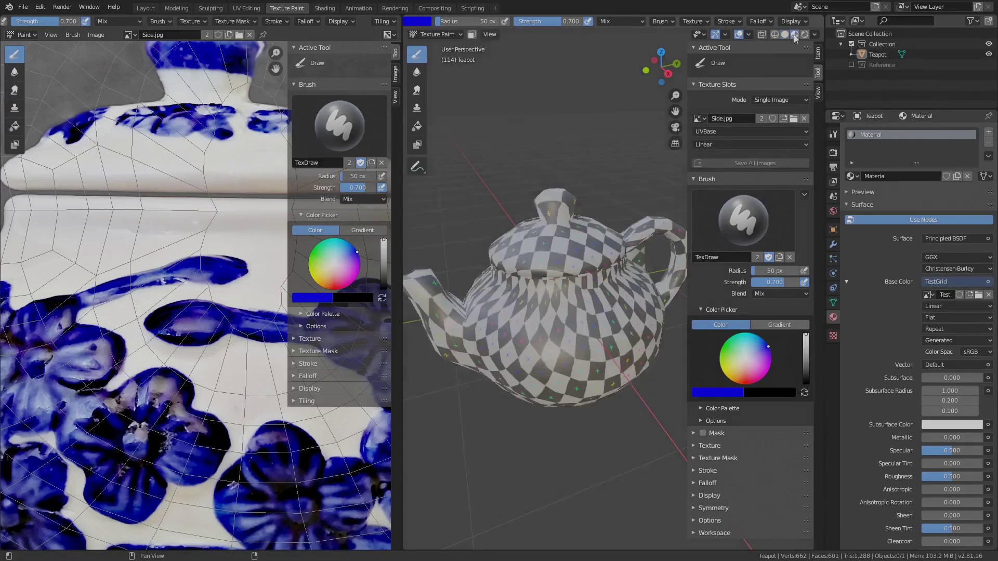
mouse_move(588, 183)
middle_down()
mouse_move(541, 245)
mouse_move(529, 244)
mouse_move(554, 245)
middle_up()
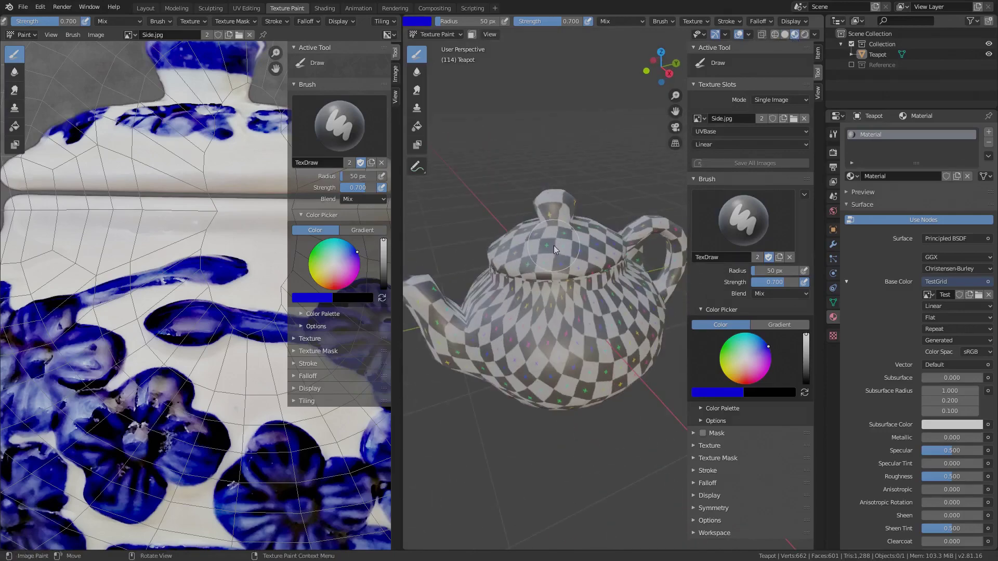
click(784, 34)
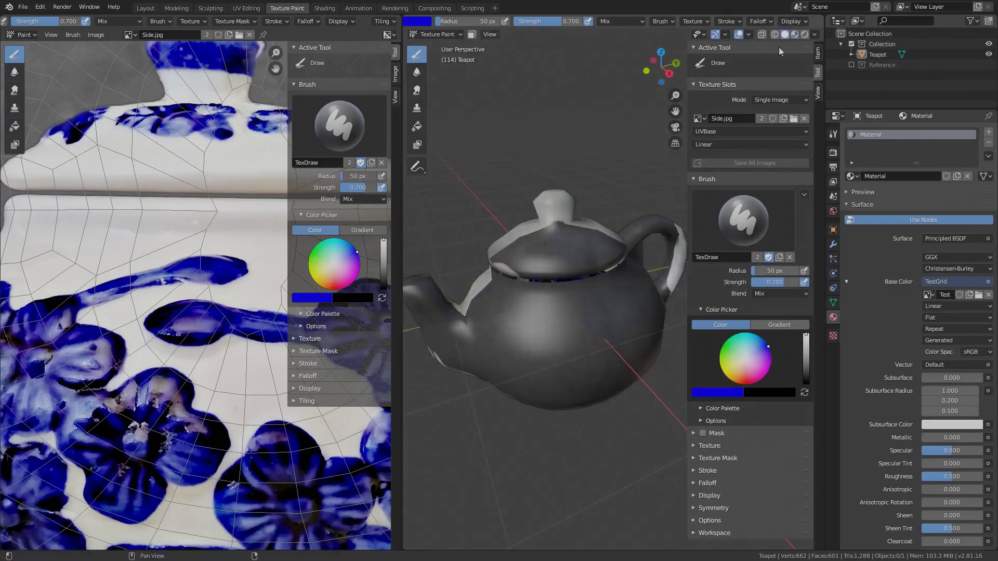
- Set the texture slot mode back to Material with the TestGrid slot active
click(780, 100)
click(777, 112)
click(725, 121)
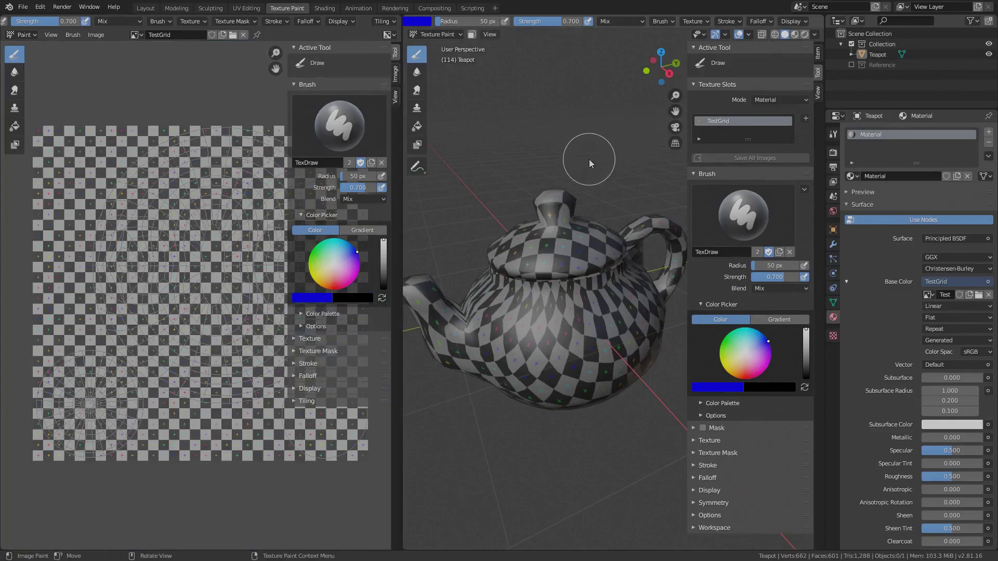
- Duplicate the TexDraw brush and name the copy TestBrush
click(716, 84)
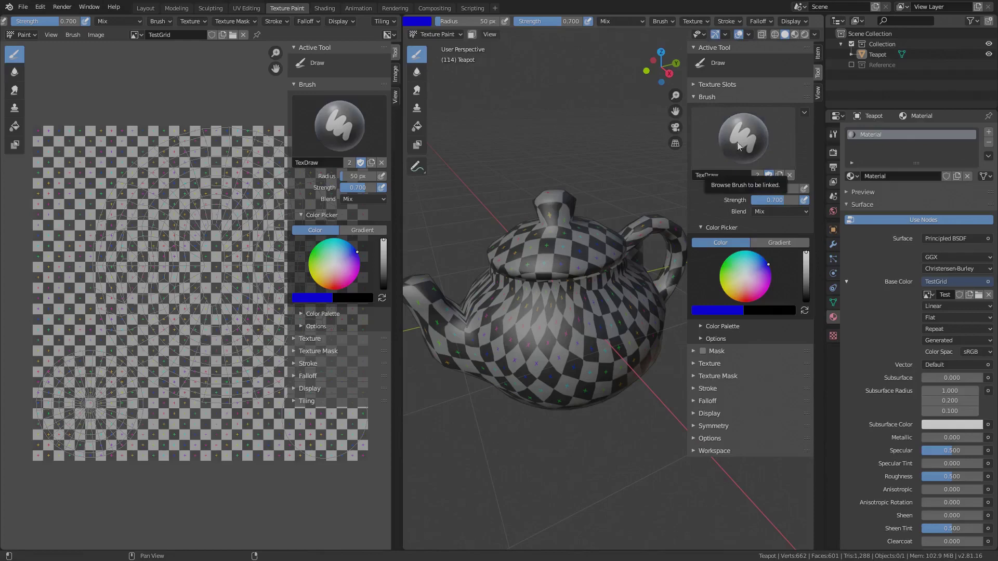
click(779, 175)
click(728, 176)
text(Test)
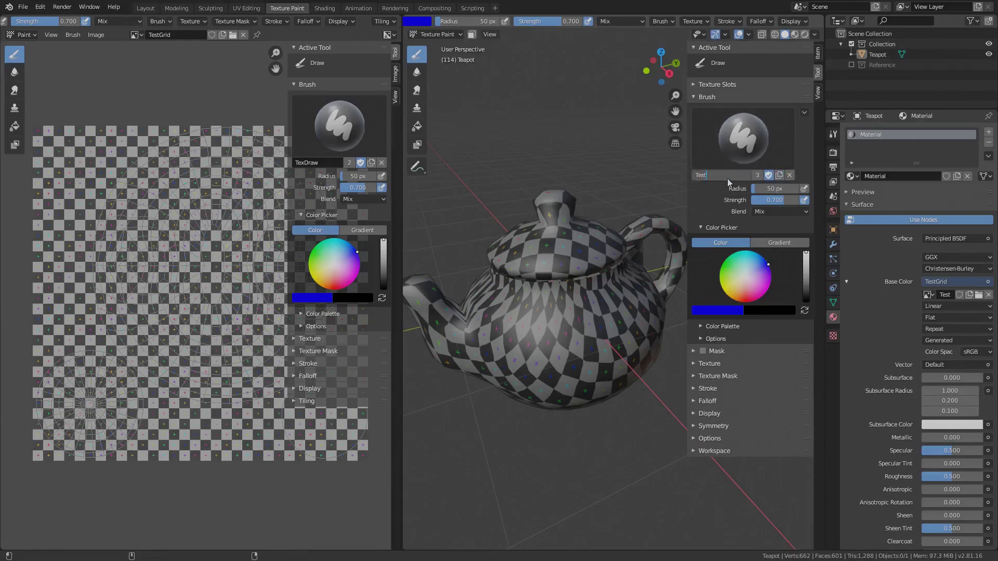
text(Brush)
key(Return)
- Set TestBrush's strength to 0.434 and its color to yellow-green
drag(785, 200, 772, 200)
click(739, 283)
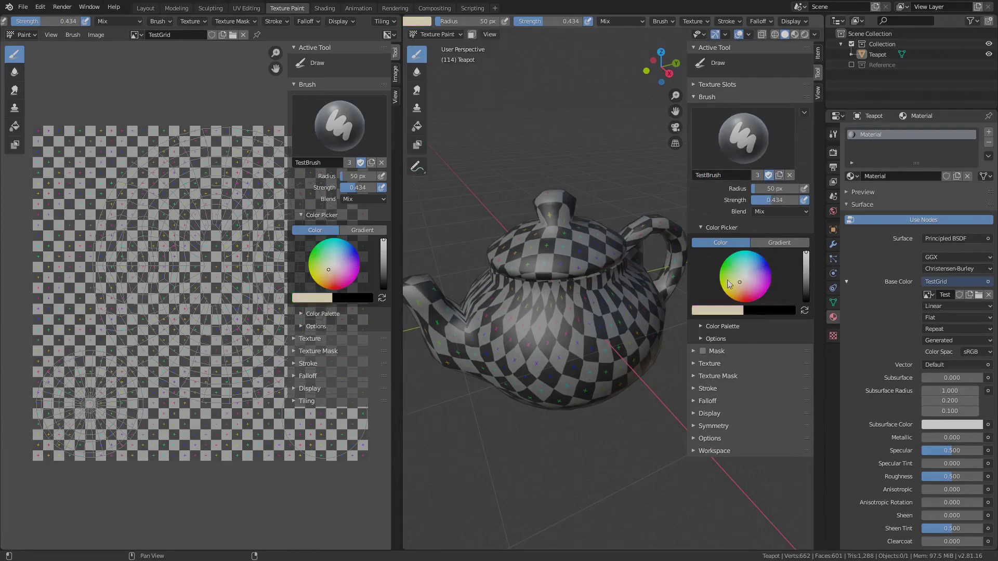
click(724, 280)
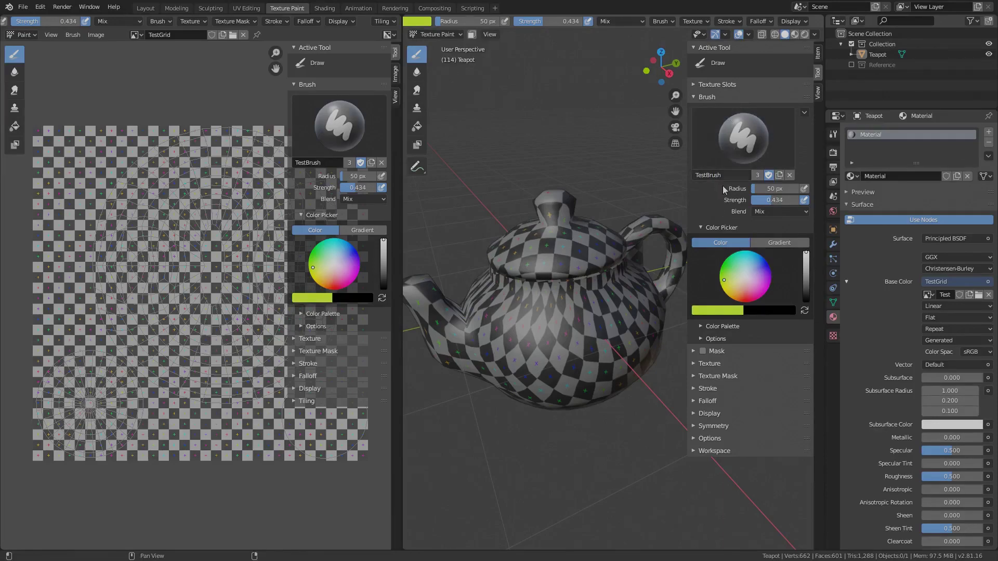
- Alternate between the TexDraw and TestBrush brushes to compare their settings, lowering the radius to 29 px and finishing on TestBrush
click(743, 138)
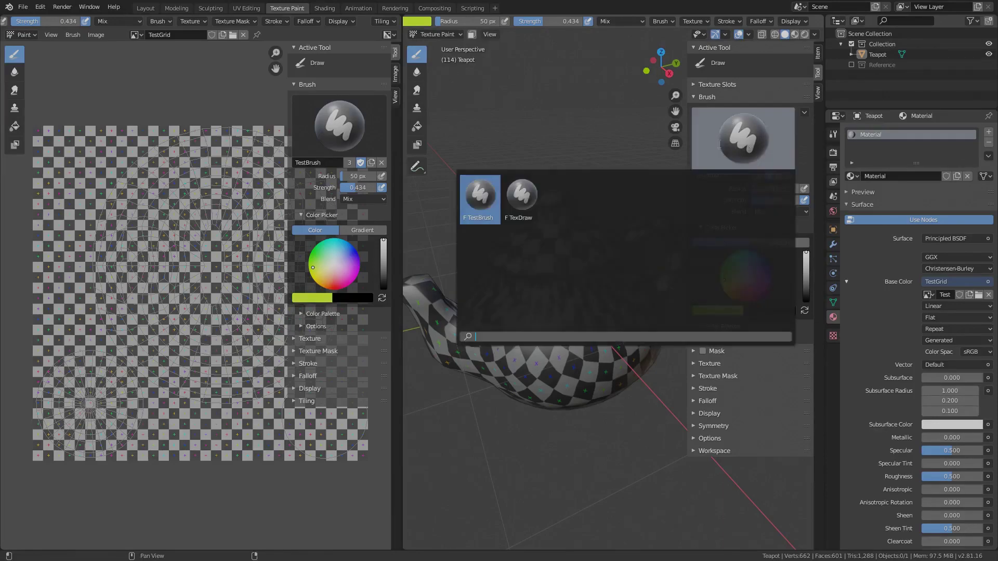
click(519, 196)
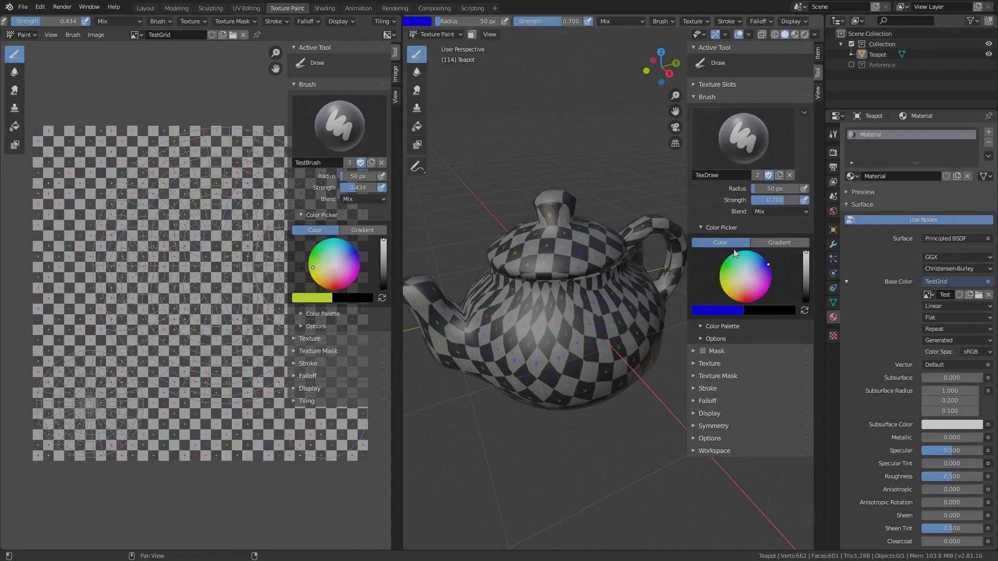
click(741, 148)
click(480, 197)
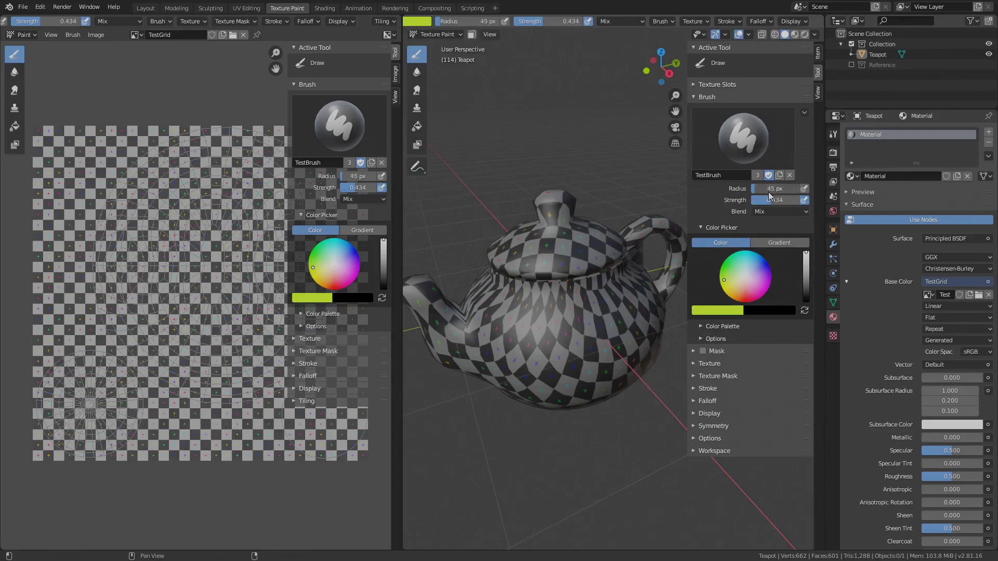
click(743, 140)
click(521, 200)
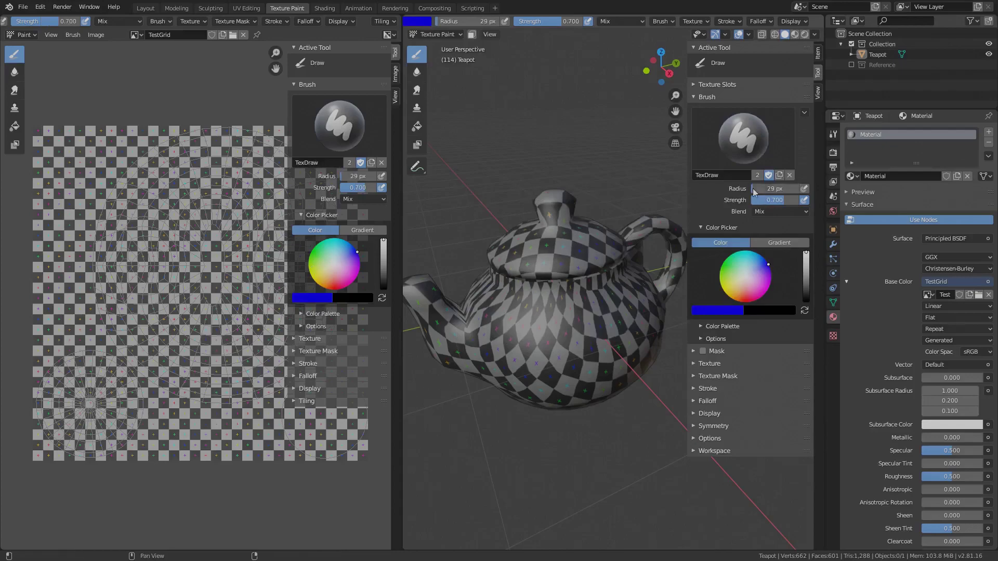
click(744, 140)
click(477, 199)
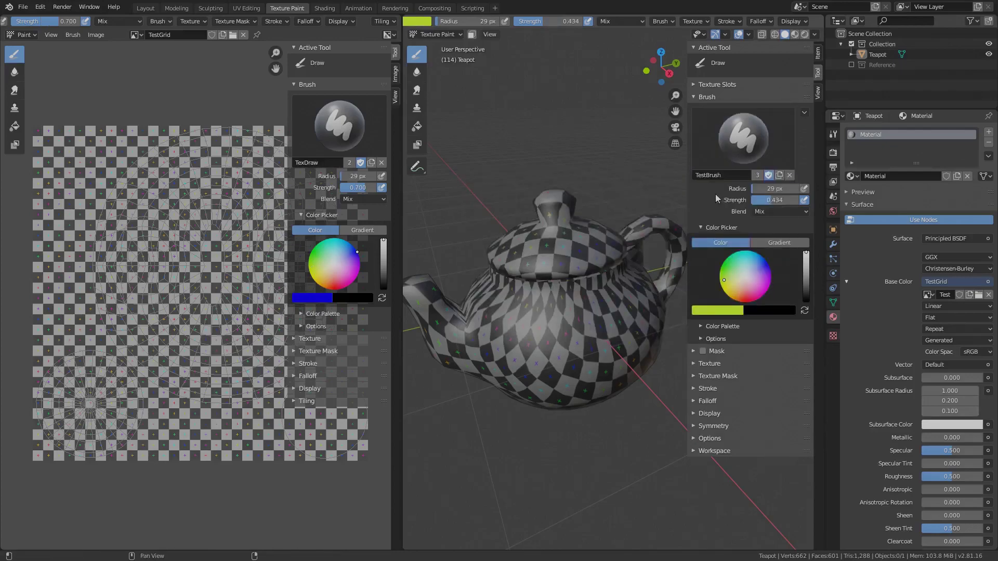
- Unlink TestBrush from the Draw tool, reactivate the tool and check the available brushes for TestBrush
click(790, 176)
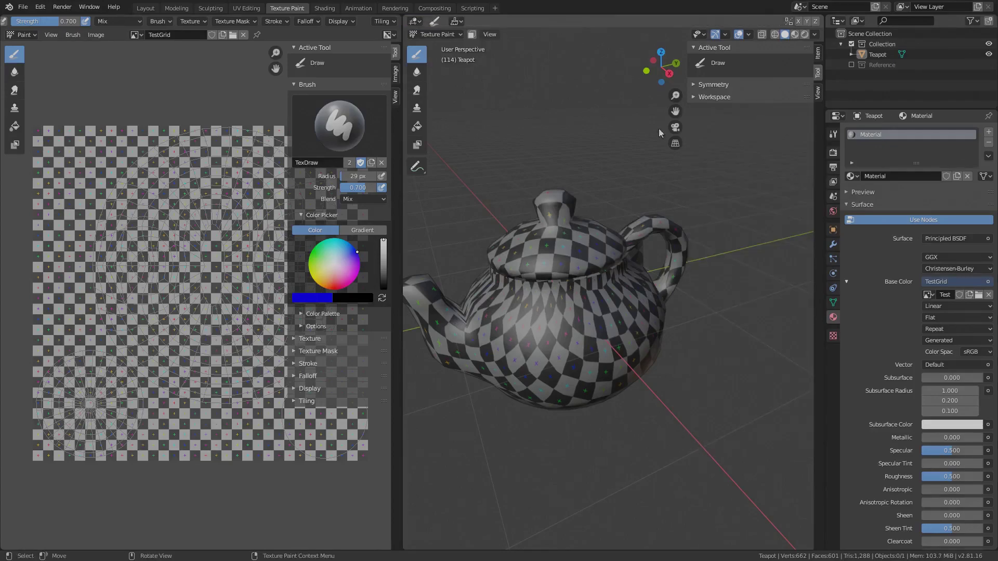
click(419, 55)
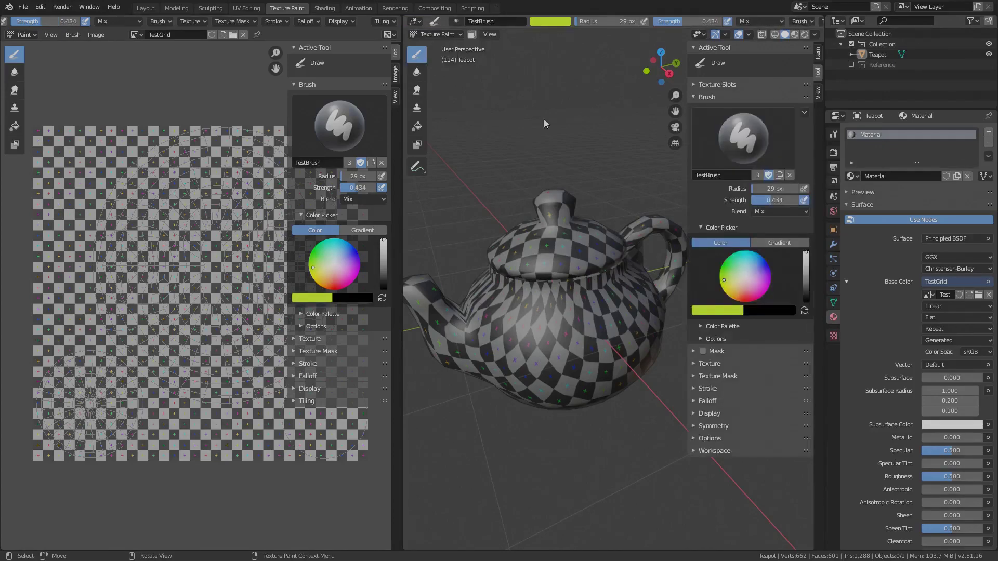
click(762, 132)
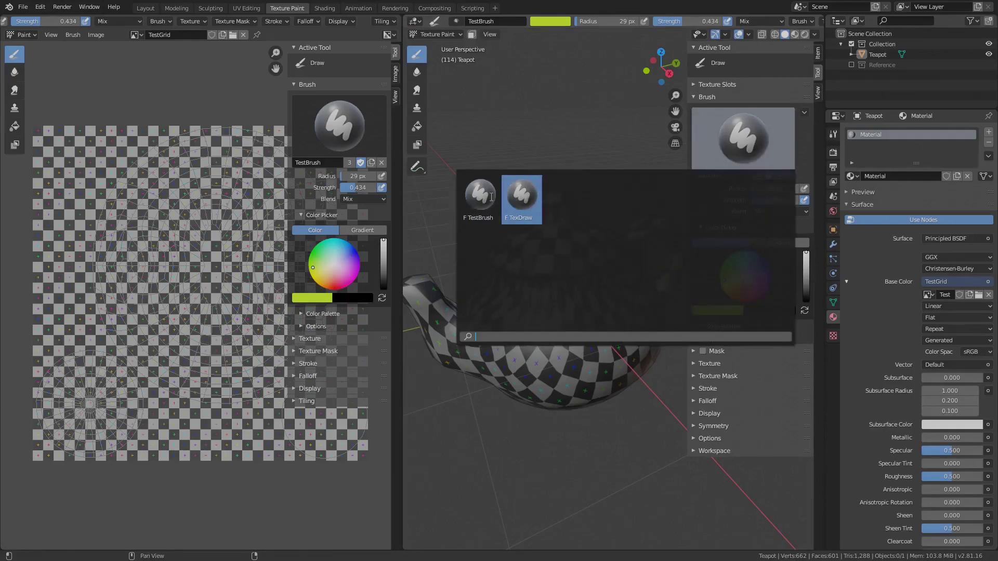
right_click(710, 174)
key(Escape)
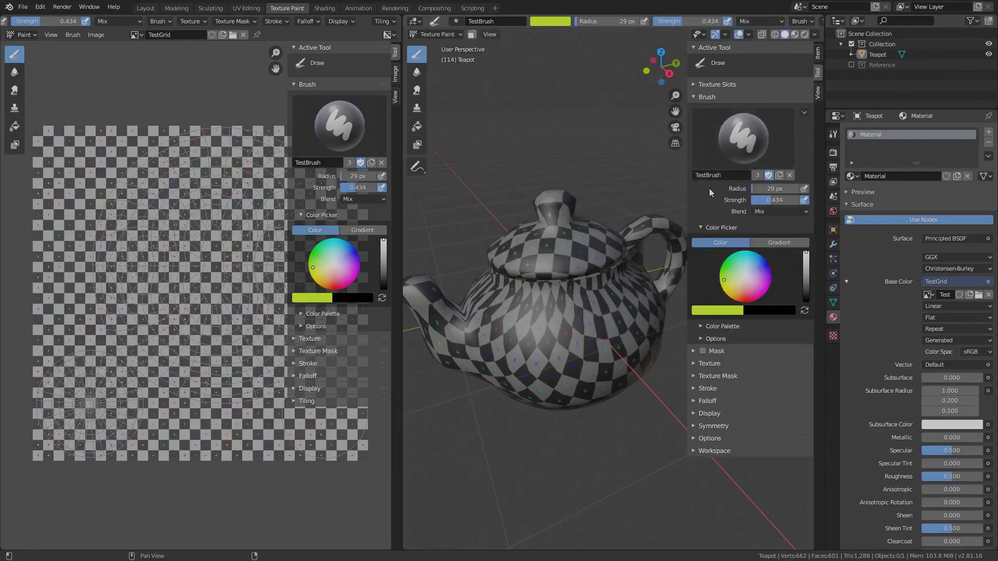
- Create a new blank image named TestImage in the image editor
click(223, 34)
click(262, 28)
text(TestImage)
key(Return)
click(228, 109)
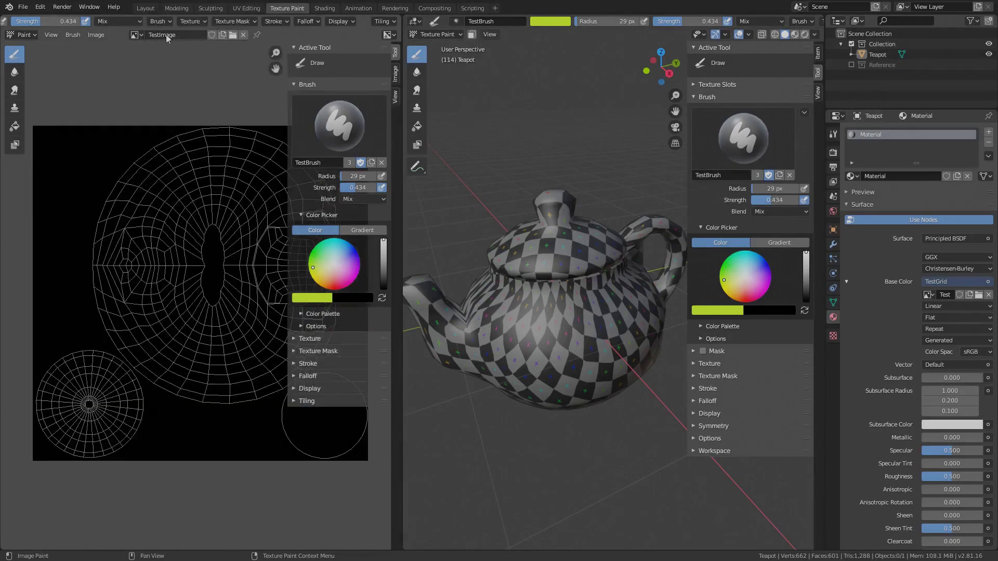
- Unlink TestImage from the image editor, reassign it and set the editor back to Paint mode
click(243, 35)
click(155, 35)
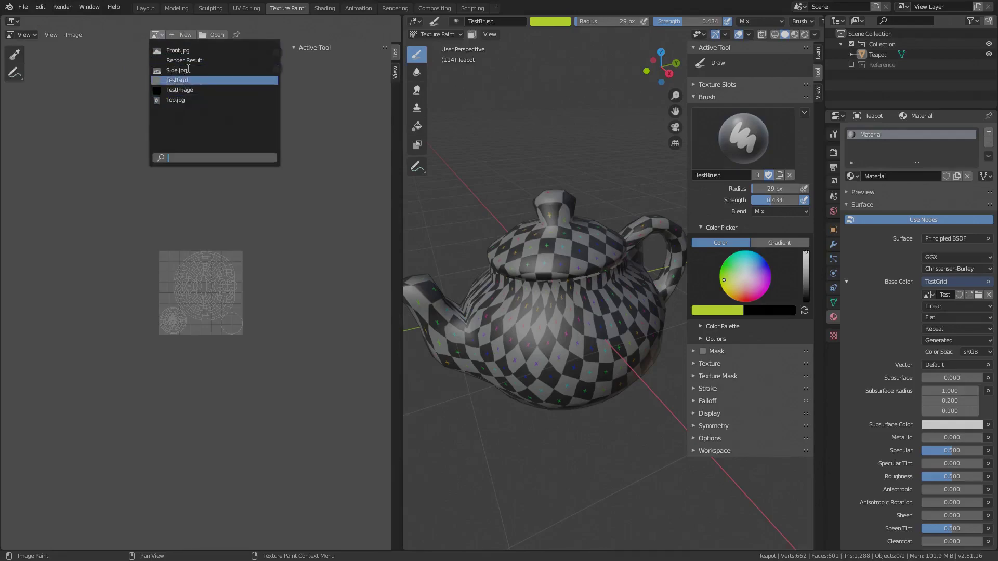
click(182, 91)
click(22, 35)
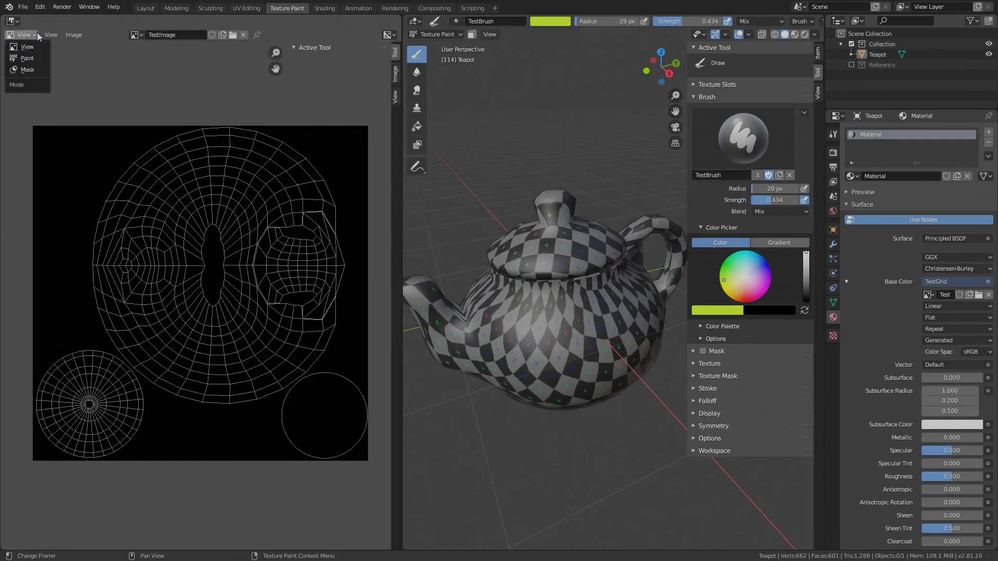
click(23, 60)
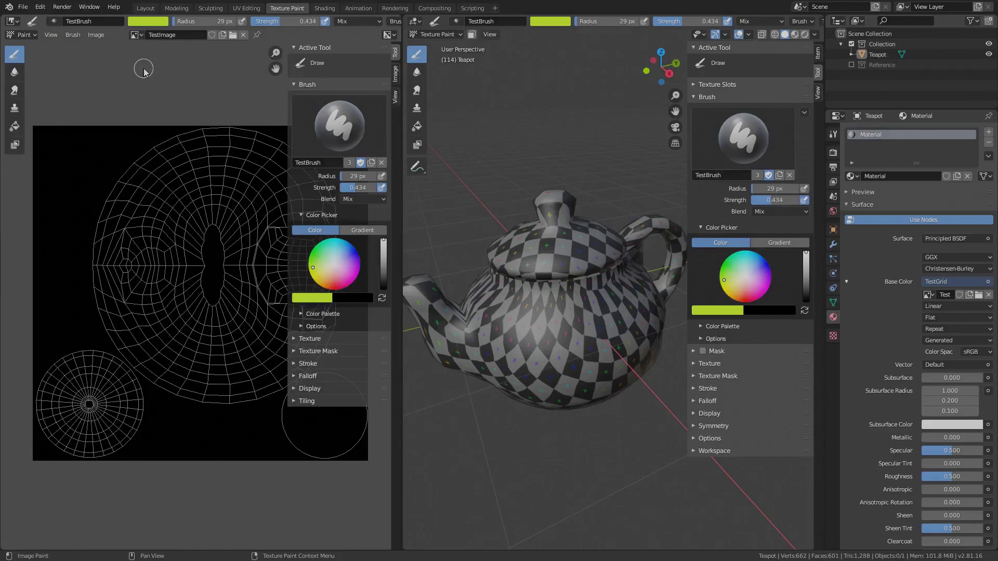
- Show the Blender File data in an enlarged Outliner and expand its Images and Brushes lists
click(857, 21)
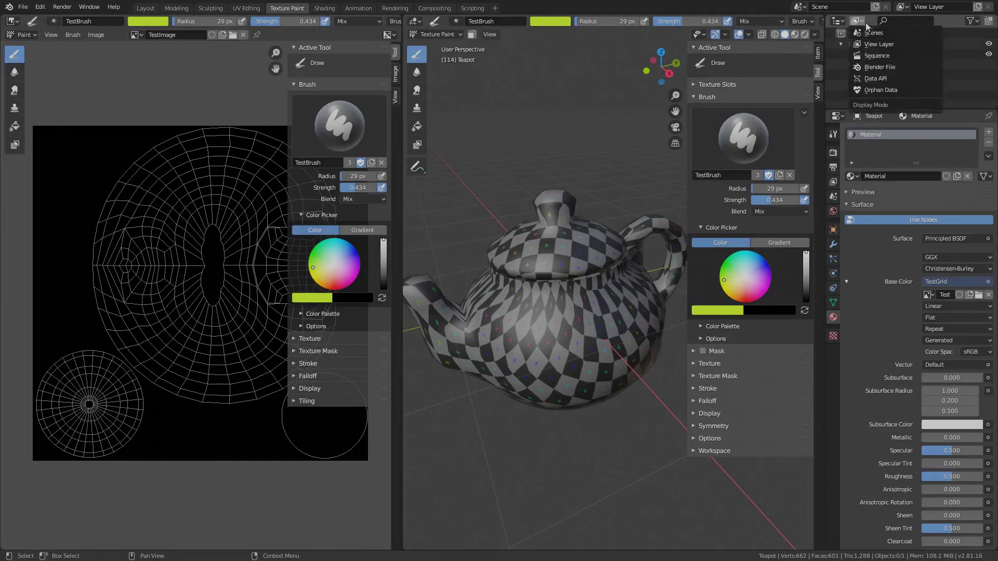
click(873, 67)
drag(884, 110, 884, 194)
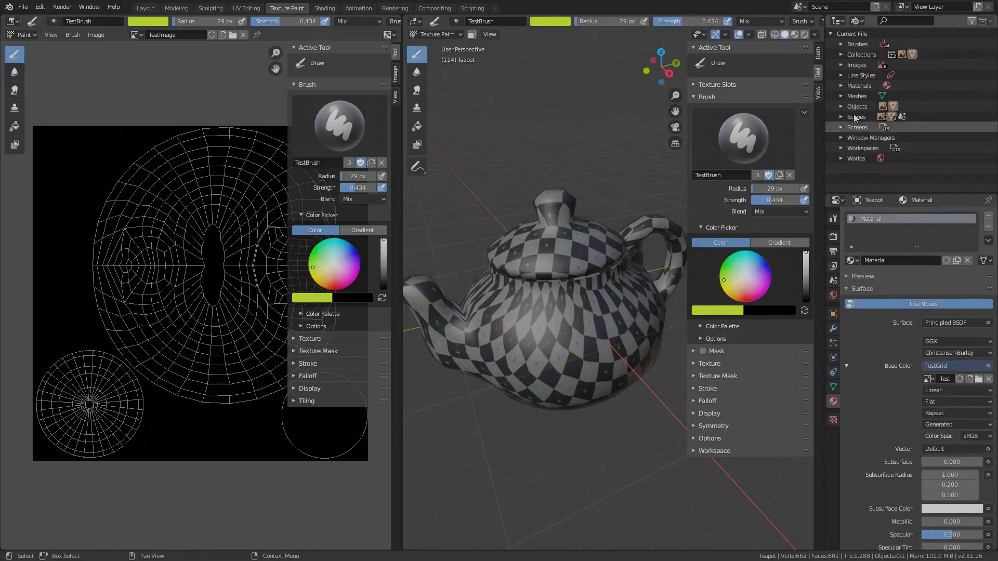
click(841, 65)
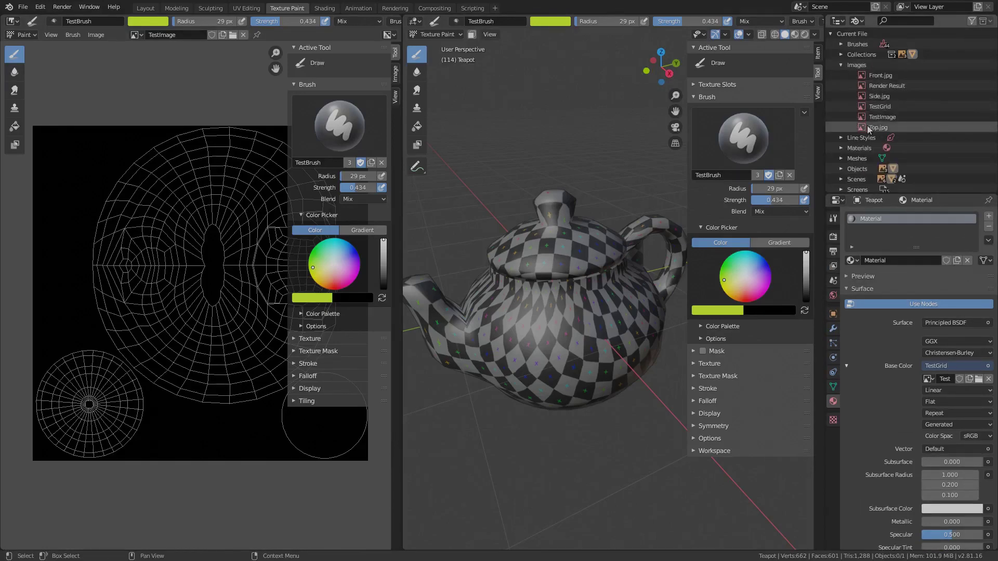
click(841, 44)
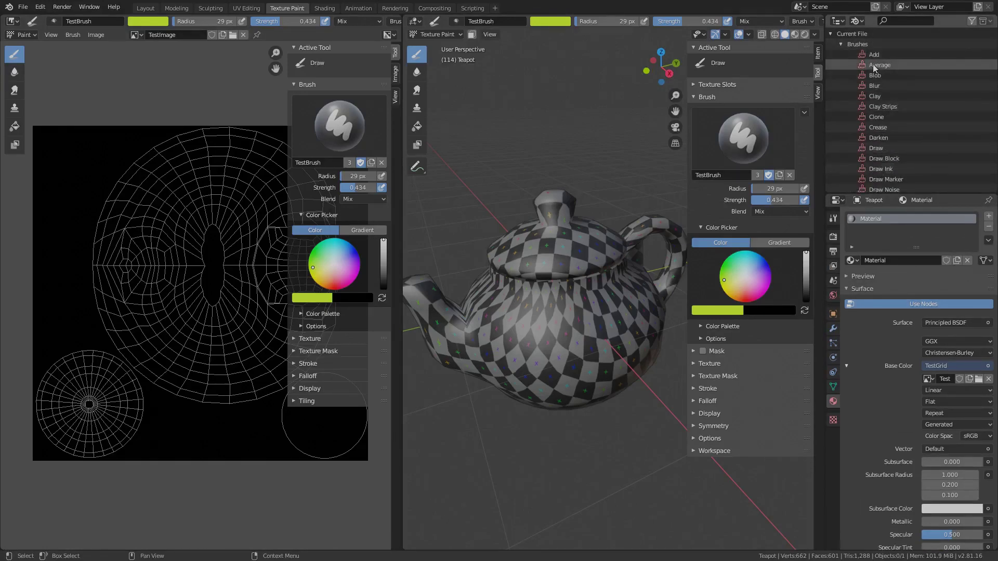
- Search the Outliner for TestBrush, delete that brush and clear the search filter
click(904, 21)
text(TestBrush)
right_click(881, 54)
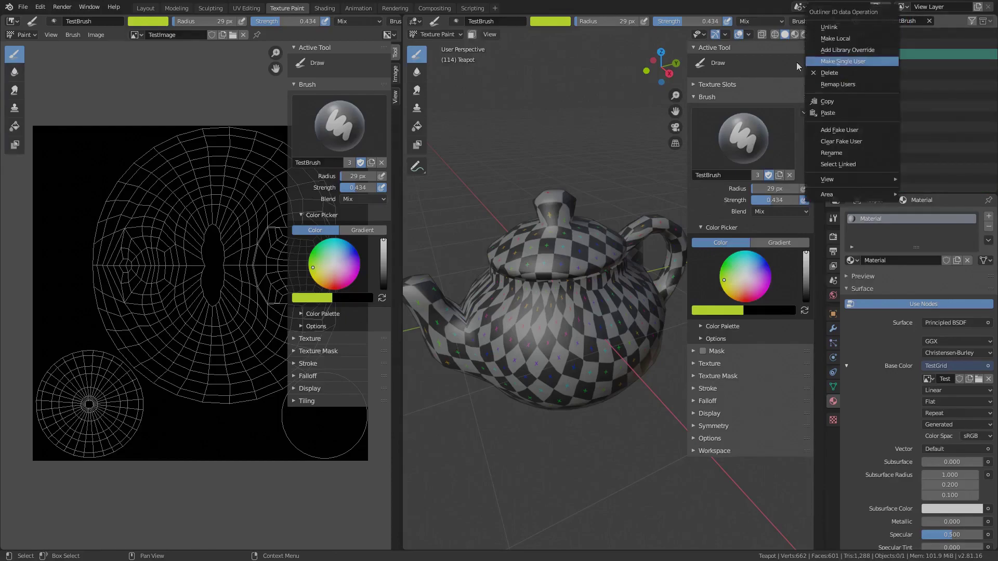
click(839, 73)
click(929, 21)
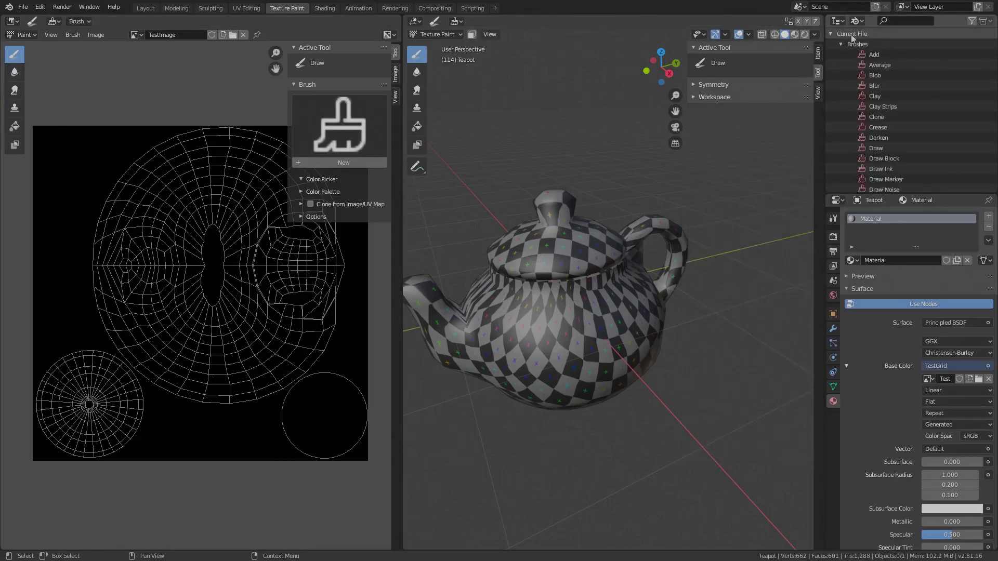
- Collapse the Outliner's Brushes list and delete TestImage from the file's images
click(841, 44)
right_click(868, 117)
click(861, 121)
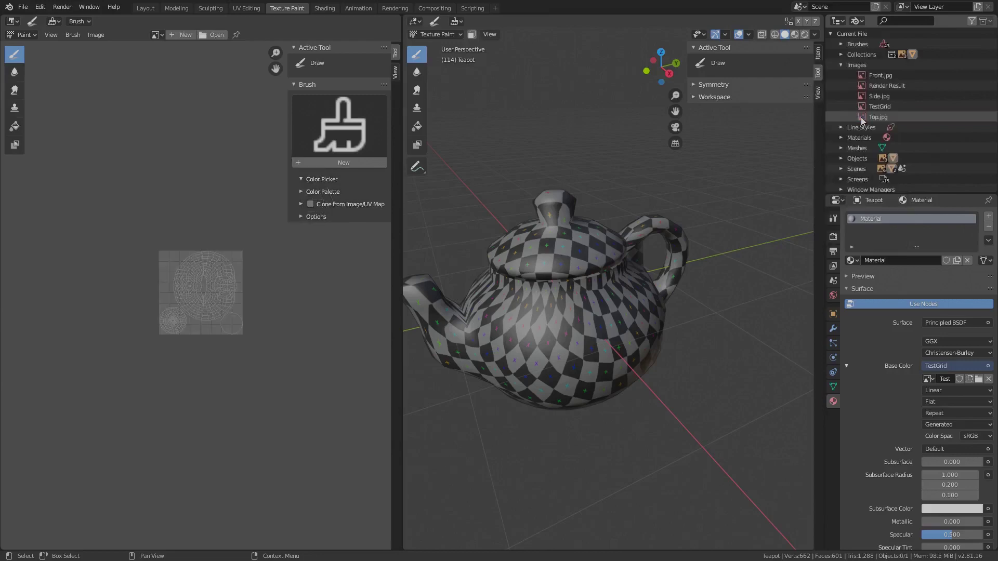
- Make TexDraw the active brush and display the TestGrid image in the image editor
click(743, 138)
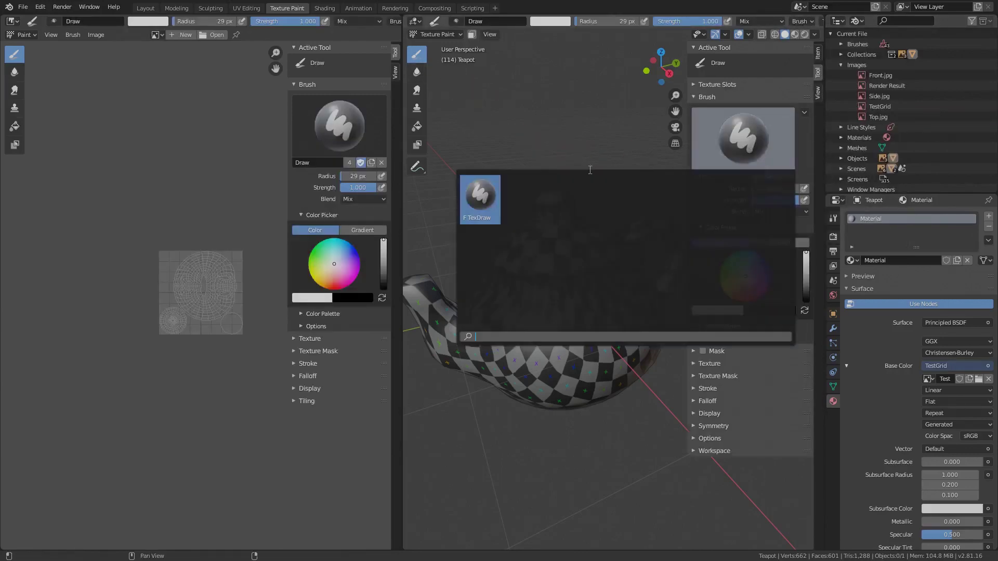
click(489, 205)
click(156, 35)
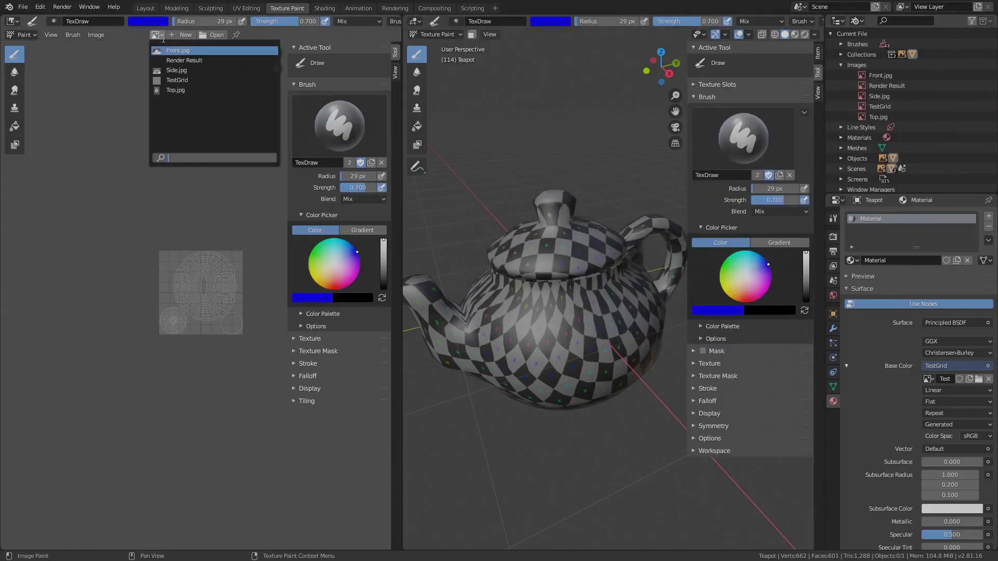
click(177, 80)
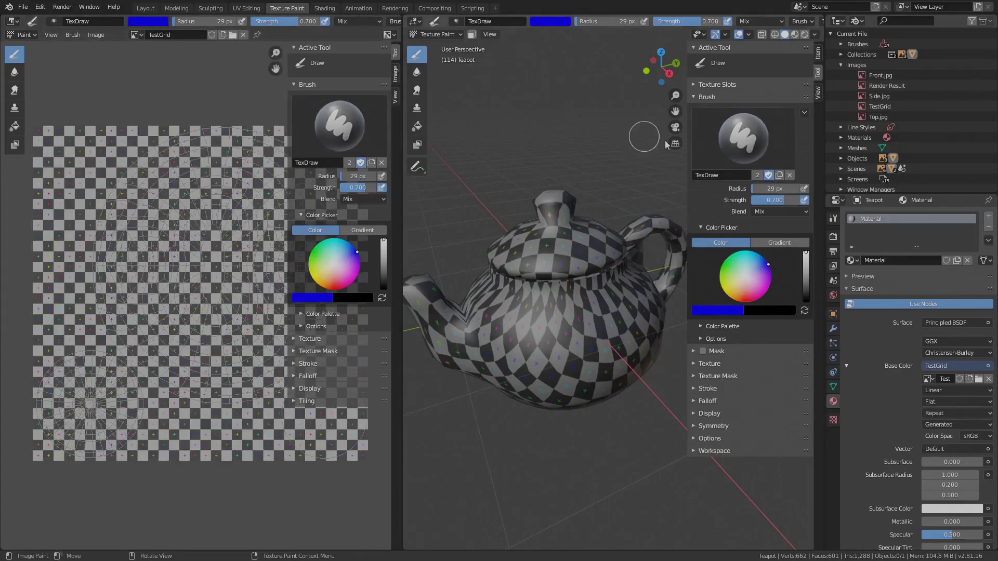
- Duplicate the TexDraw brush and name the copy MyBrush
click(778, 175)
double_click(728, 176)
text(MyBru)
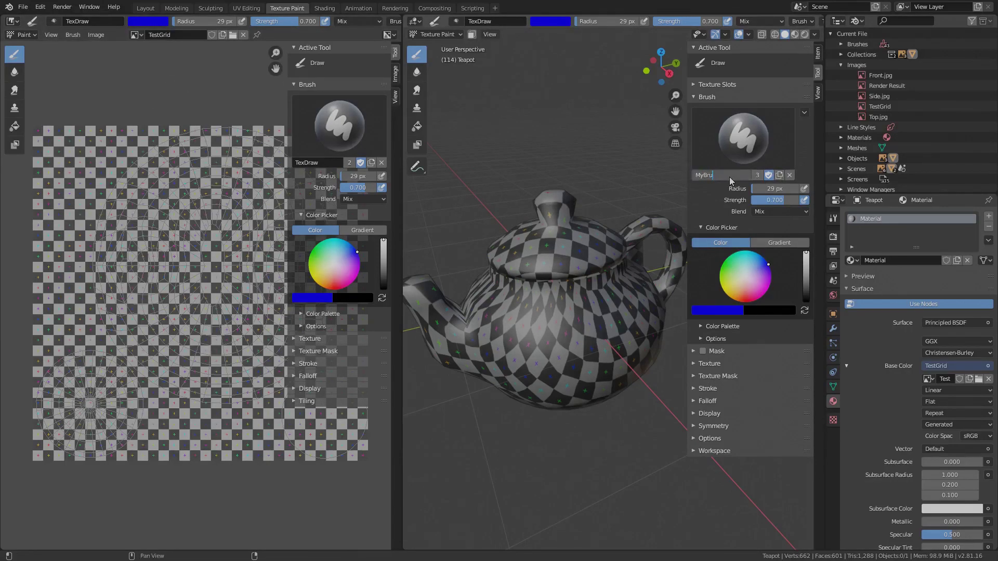
text(sh)
key(Return)
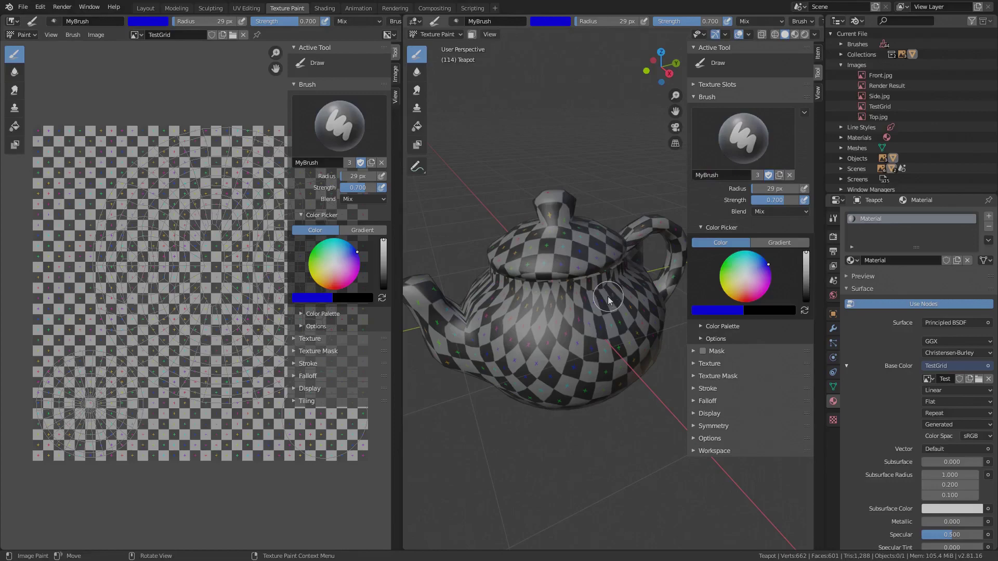
- Adjust MyBrush's blue color, then paint a patch on the teapot's side and a curved band on the TestGrid image
click(767, 262)
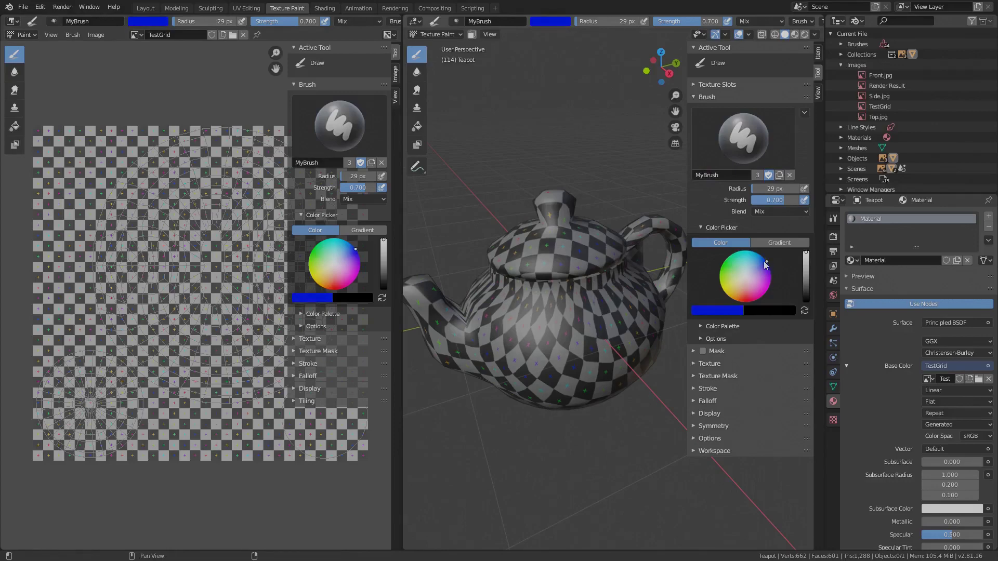
mouse_move(593, 318)
mouse_down()
mouse_move(542, 328)
mouse_move(522, 309)
mouse_move(520, 330)
mouse_move(556, 351)
mouse_move(614, 346)
mouse_move(615, 317)
mouse_move(575, 331)
mouse_move(604, 340)
mouse_move(579, 339)
mouse_move(568, 314)
mouse_move(590, 341)
mouse_up()
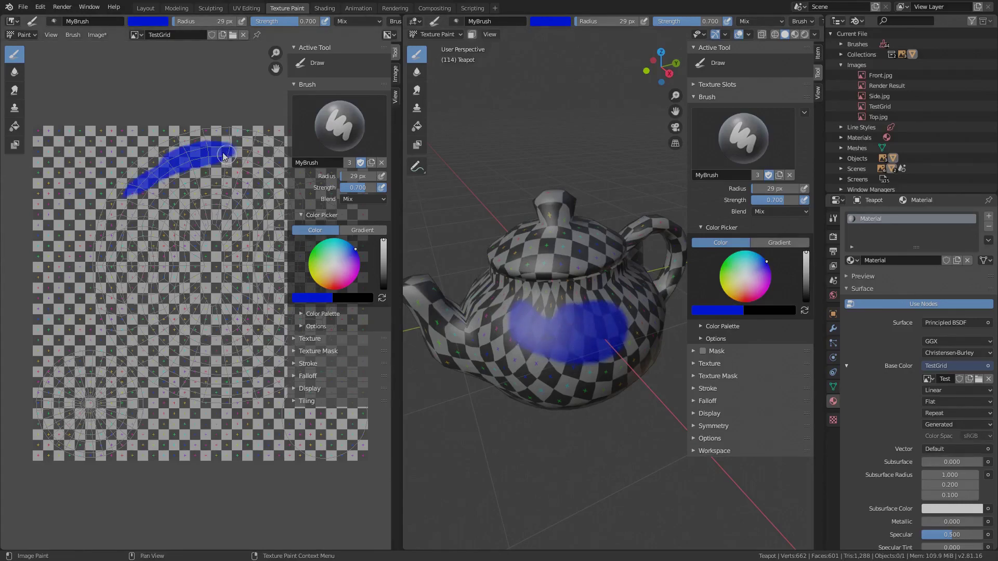
middle_drag(254, 236, 213, 237)
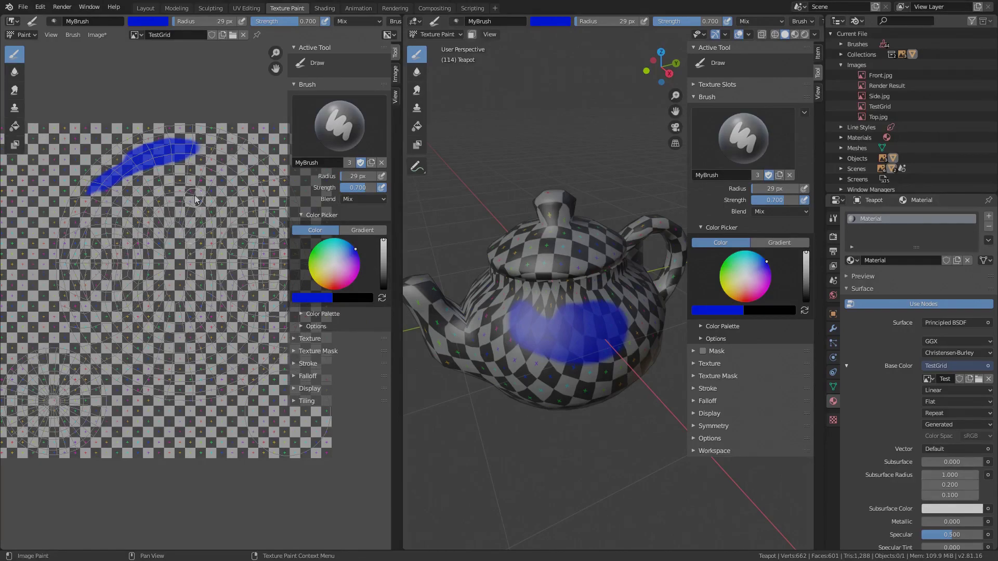
mouse_move(189, 175)
mouse_down()
mouse_move(226, 189)
mouse_move(235, 204)
mouse_move(207, 187)
mouse_move(163, 189)
mouse_move(128, 208)
mouse_move(171, 195)
mouse_move(147, 198)
mouse_move(134, 217)
mouse_move(179, 203)
mouse_up()
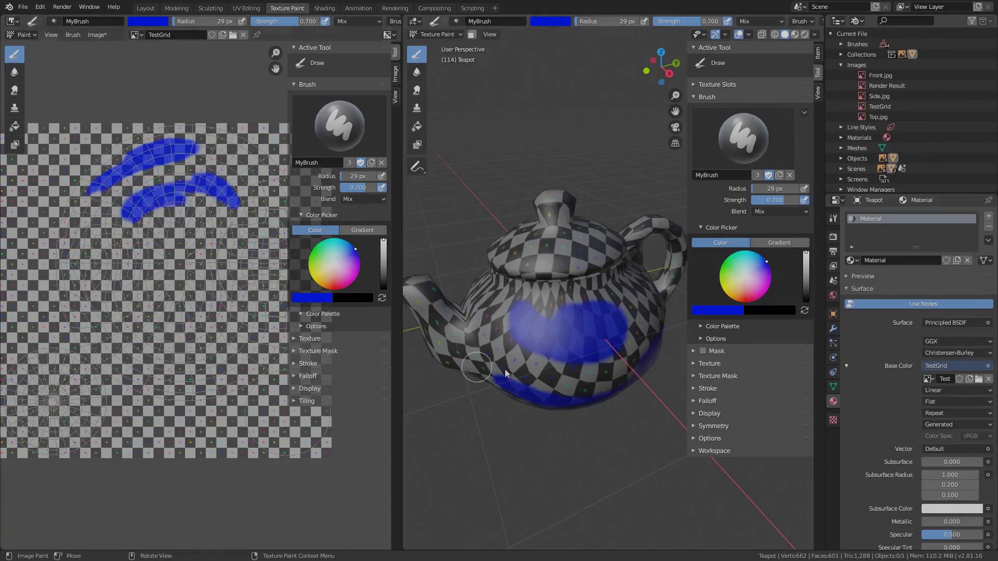
middle_drag(556, 382, 532, 354)
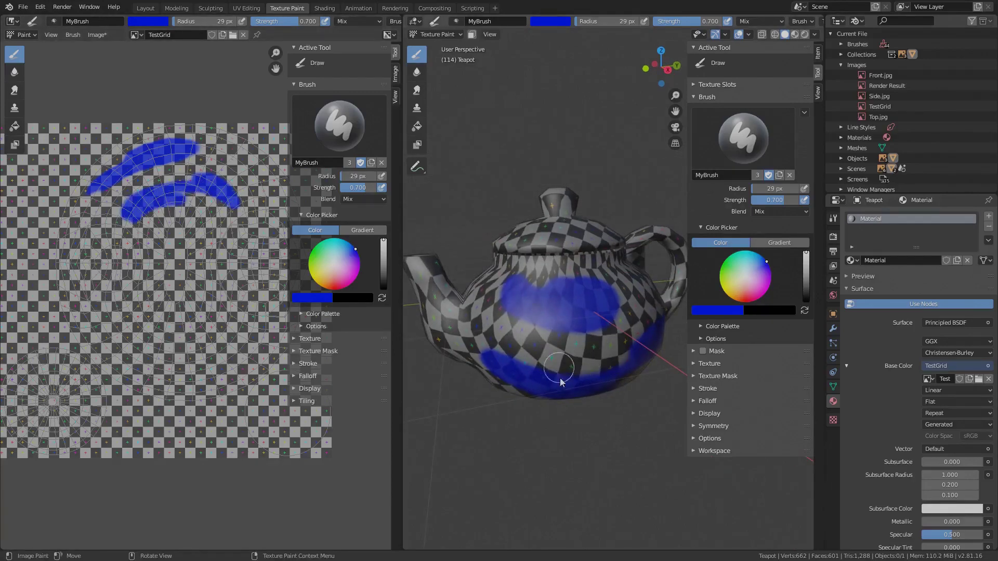
- Set MyBrush's secondary color to salmon red and paint with it between the blue areas on the teapot's side
click(775, 310)
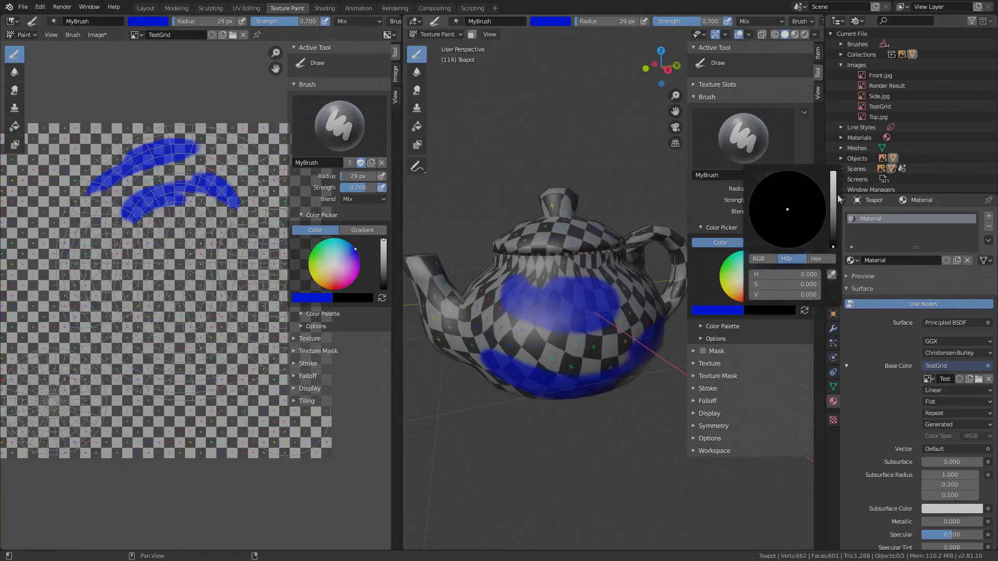
click(834, 199)
click(785, 230)
mouse_move(596, 347)
ctrl+mouse_down()
mouse_move(541, 352)
mouse_move(608, 350)
mouse_move(586, 352)
mouse_move(616, 333)
mouse_move(620, 346)
mouse_move(632, 312)
mouse_move(626, 333)
ctrl+mouse_up()
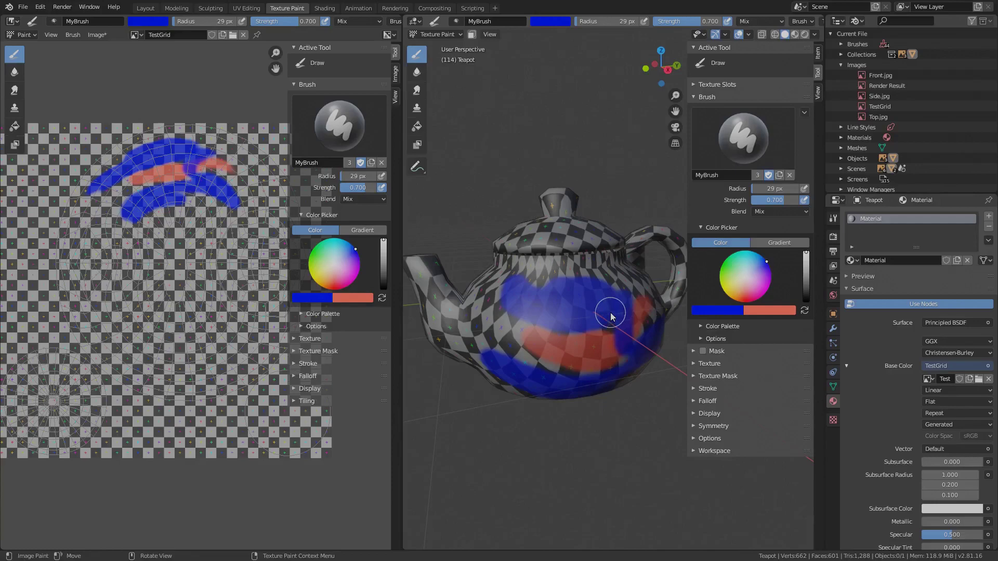
- Sample yellow from the teapot's lid knob as the brush color and paint a band just below the neck
key(s)
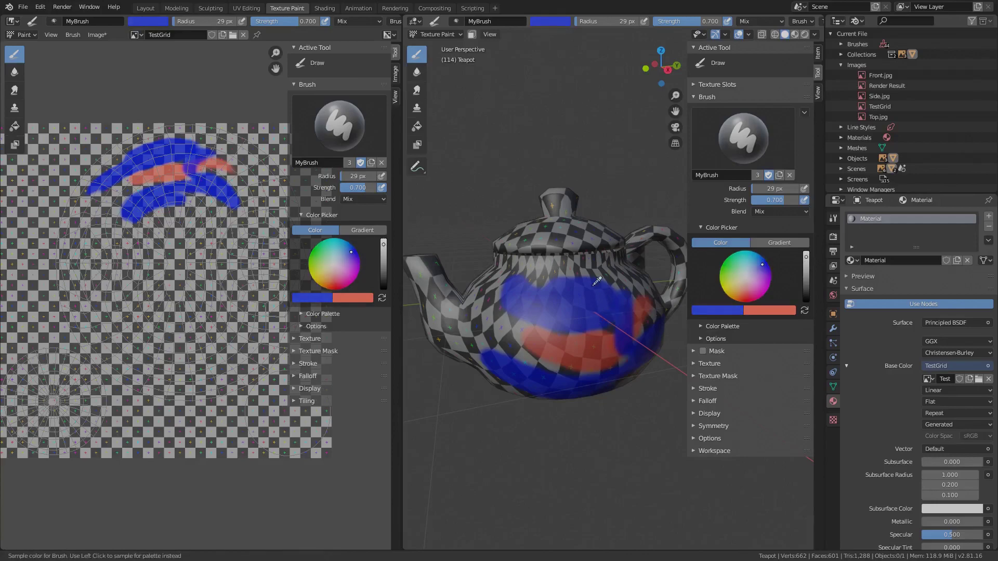
click(556, 202)
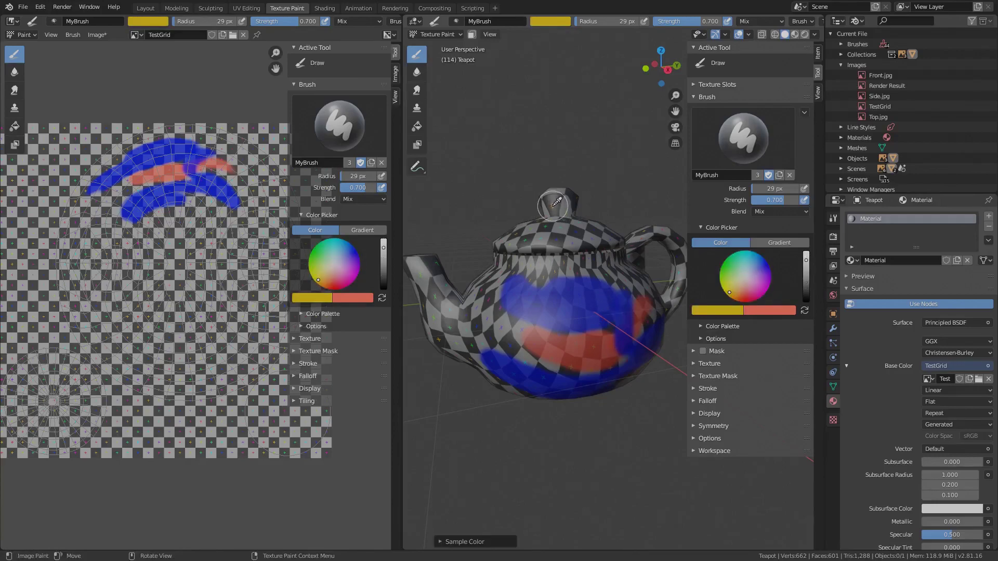
mouse_move(515, 277)
mouse_down()
mouse_move(569, 273)
mouse_move(541, 281)
mouse_up()
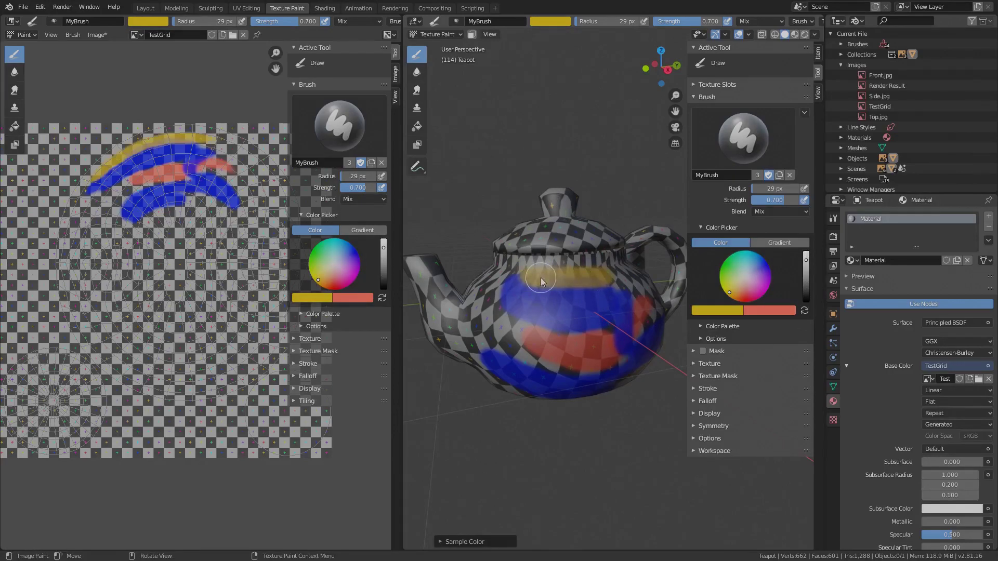
click(733, 311)
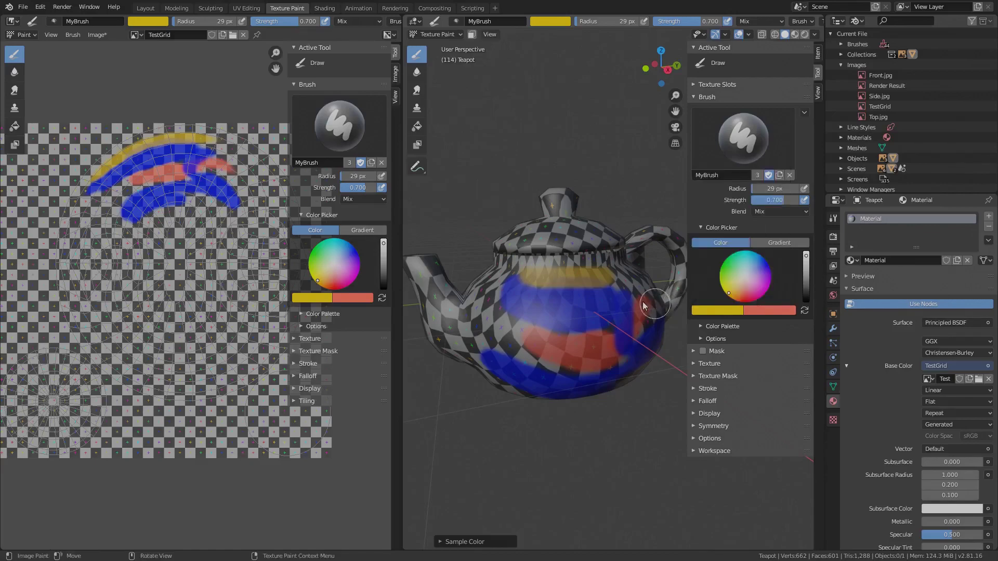
- Paint a yellow patch on the teapot's side with a 66 px brush radius, then a stroke near the handle at 31 px
drag(756, 188, 780, 188)
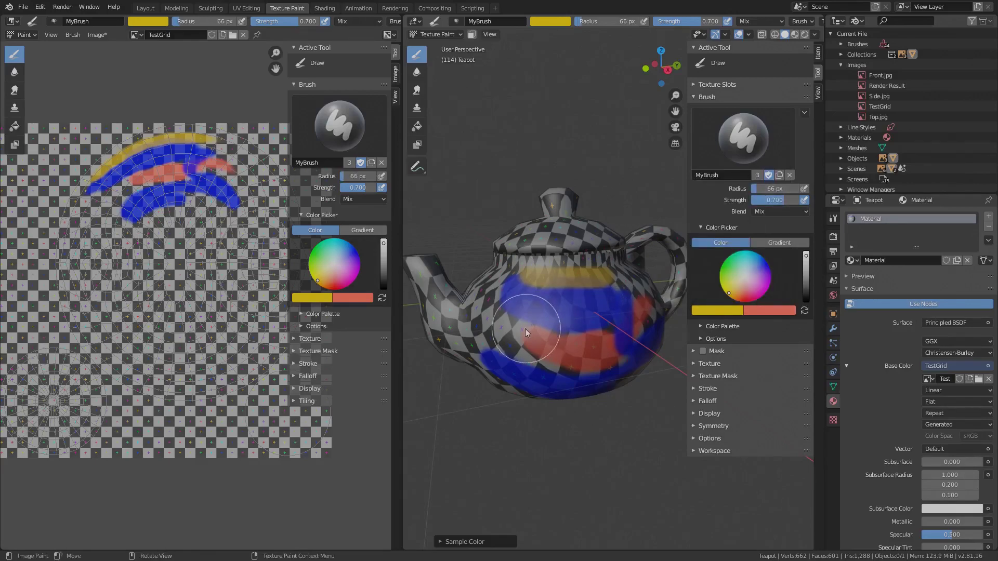
click(519, 354)
key(f)
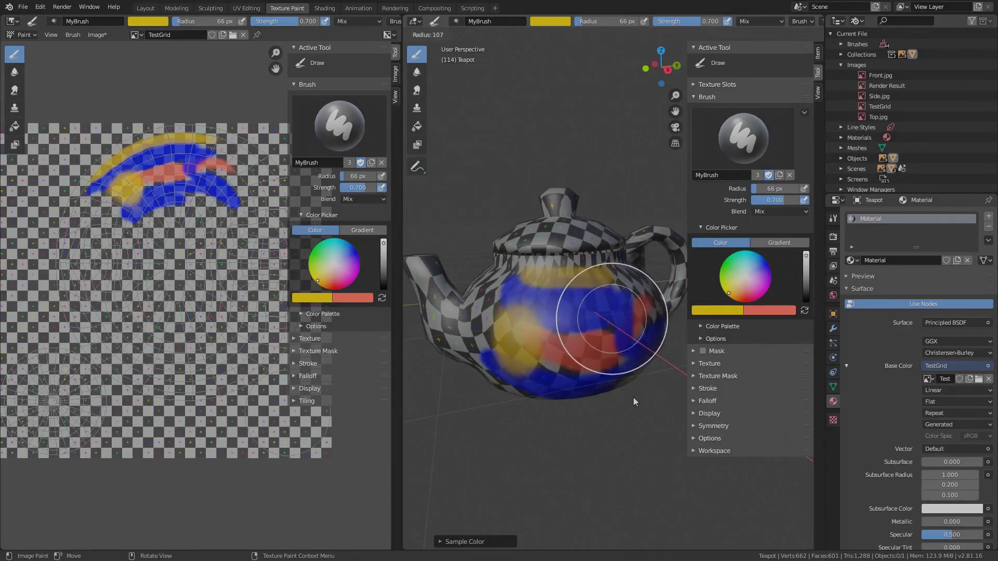
click(613, 323)
drag(639, 294, 601, 323)
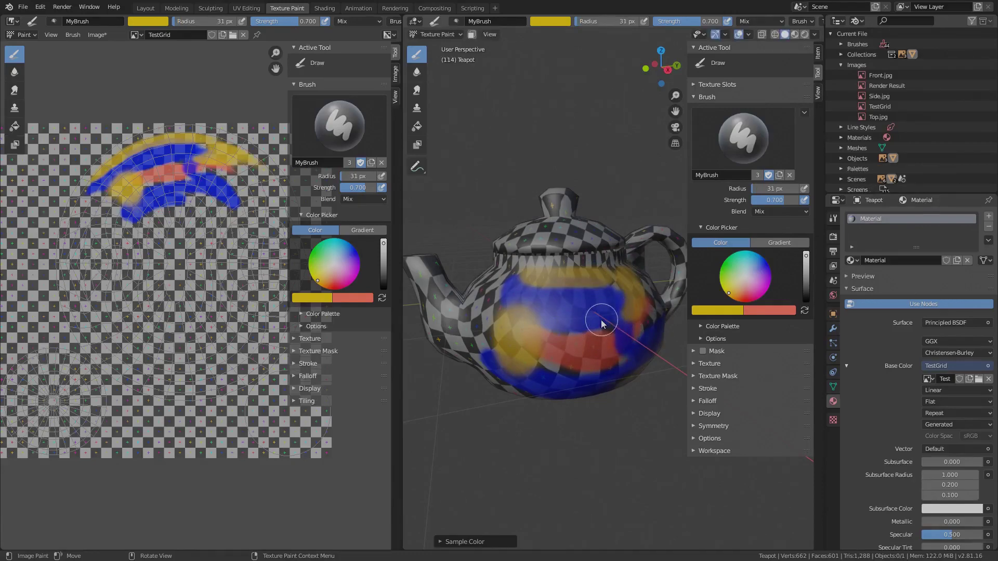
- Set the brush radius to 71 px and paint yellow on the teapot's side at different zoom levels
key(f)
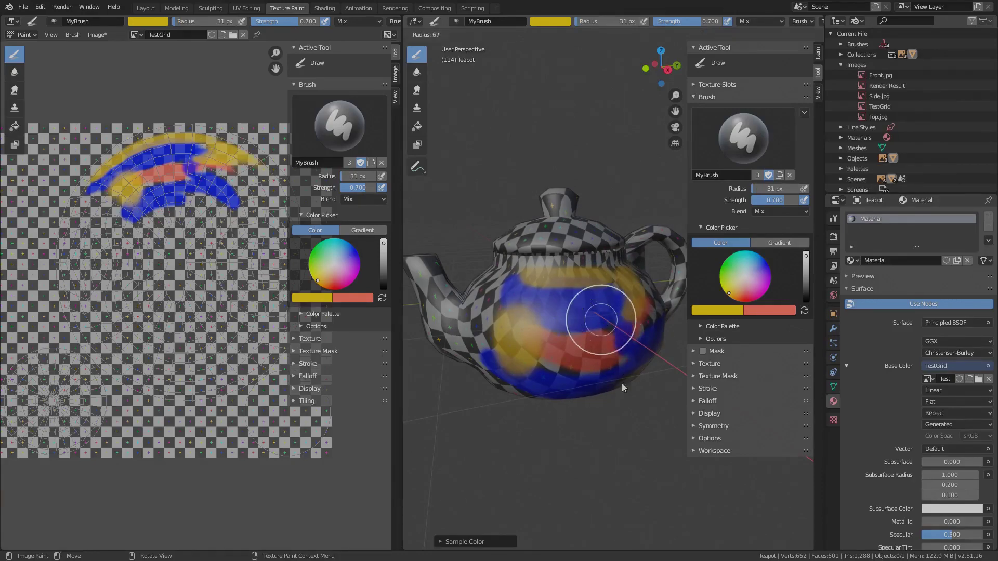
click(571, 323)
scroll(572, 324, down, 4)
click(582, 313)
scroll(588, 309, up, 5)
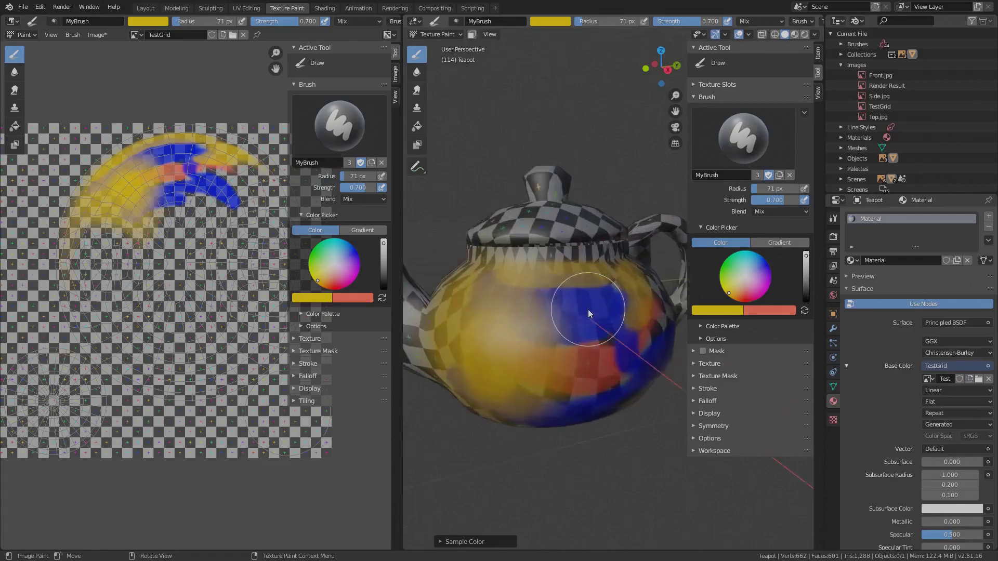
click(560, 322)
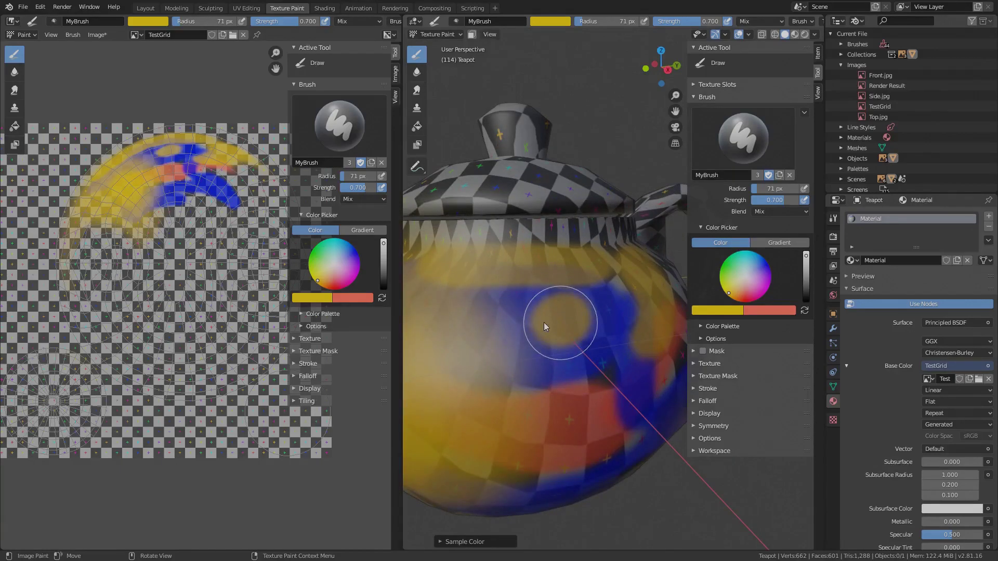
- Paint a yellow stroke on the TestGrid image at the lower end of the painted arc
drag(94, 218, 115, 238)
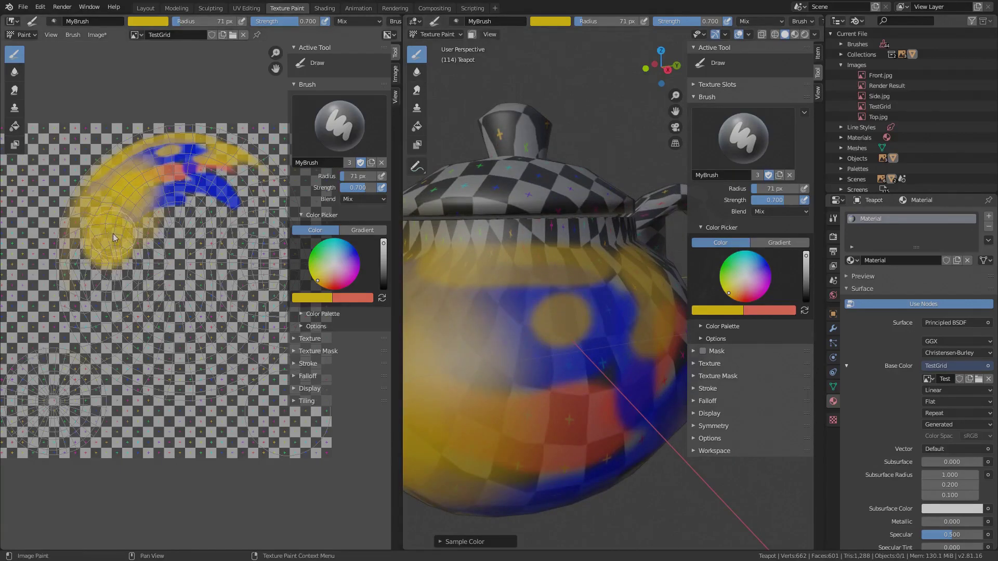
scroll(115, 238, down, 5)
scroll(173, 282, up, 5)
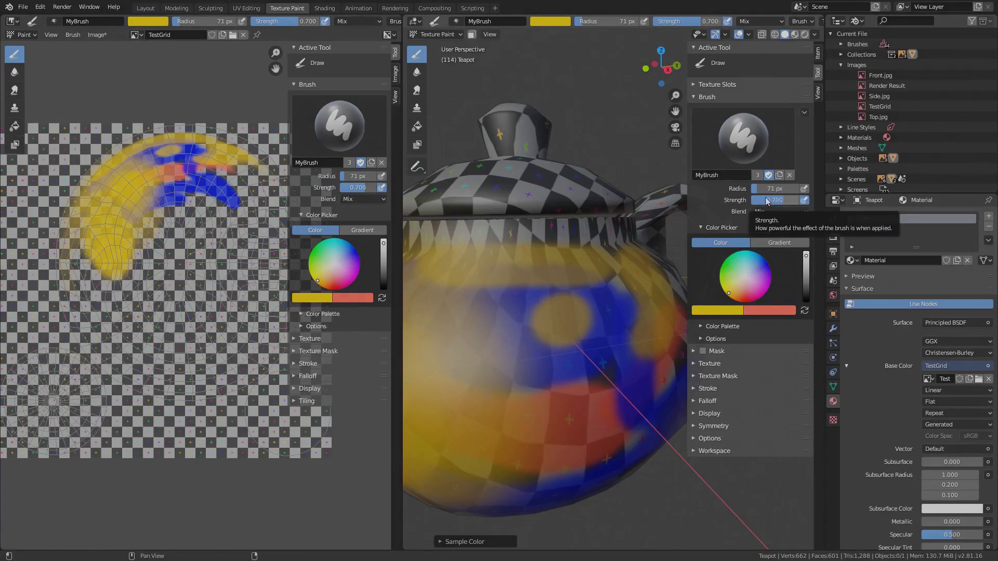
- Set MyBrush's strength to 1 and paint a yellow stroke across the blue area on the teapot's side
click(782, 201)
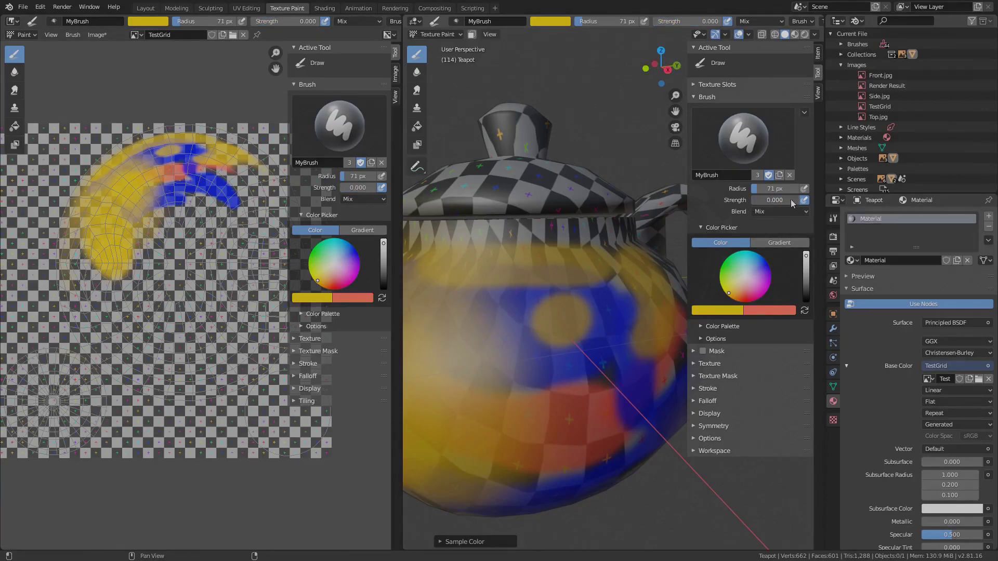
text(1)
key(Return)
mouse_move(500, 322)
mouse_down()
mouse_move(498, 408)
mouse_move(499, 306)
mouse_move(479, 336)
mouse_move(471, 385)
mouse_move(506, 353)
mouse_move(478, 295)
mouse_move(454, 351)
mouse_move(509, 366)
mouse_move(477, 287)
mouse_move(436, 354)
mouse_move(492, 378)
mouse_move(518, 332)
mouse_move(566, 319)
mouse_up()
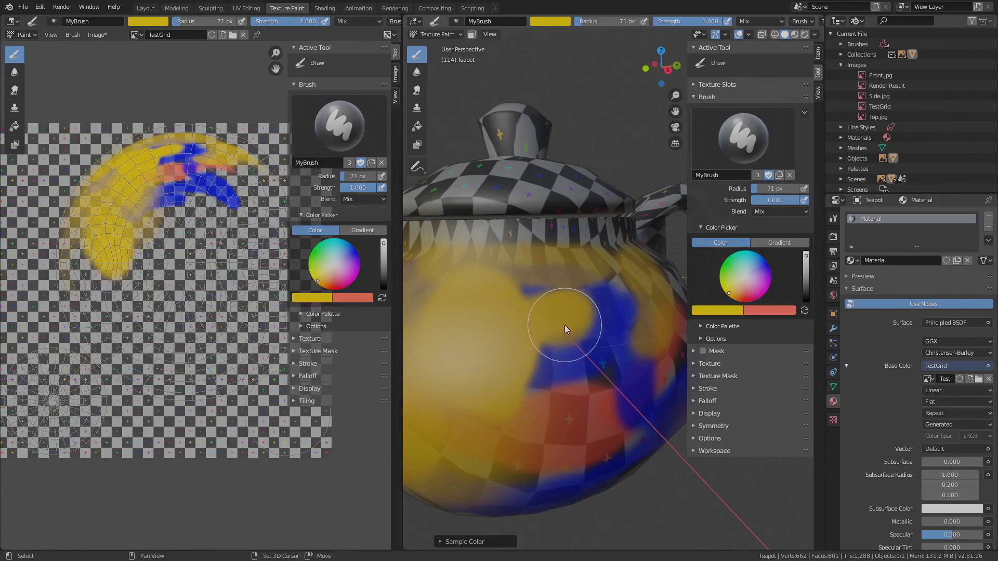
- Set MyBrush's strength to 0.376, then raise it to 0.703 and paint a yellow dab on the red patch
key(shift+f)
click(491, 329)
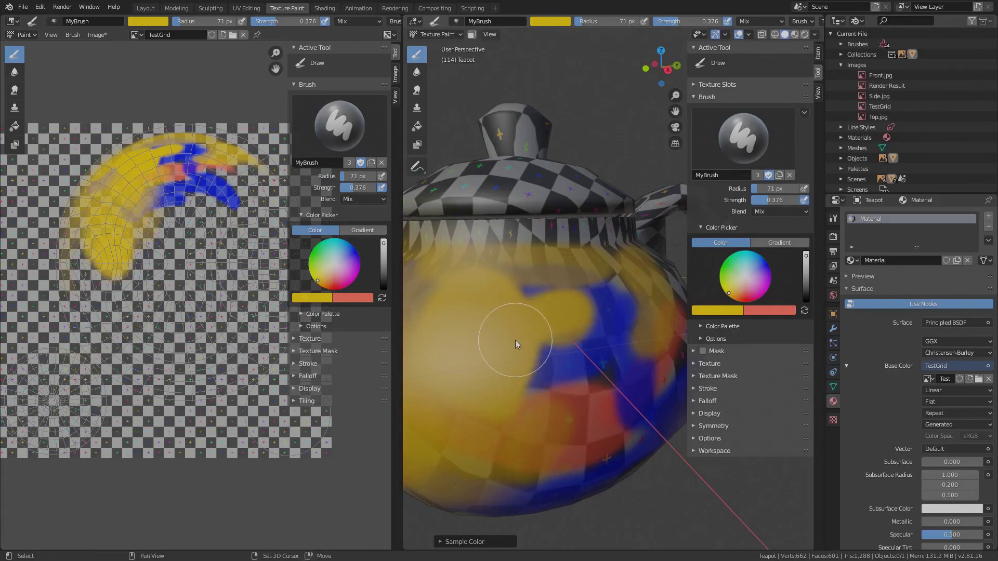
key(shift+f)
click(542, 417)
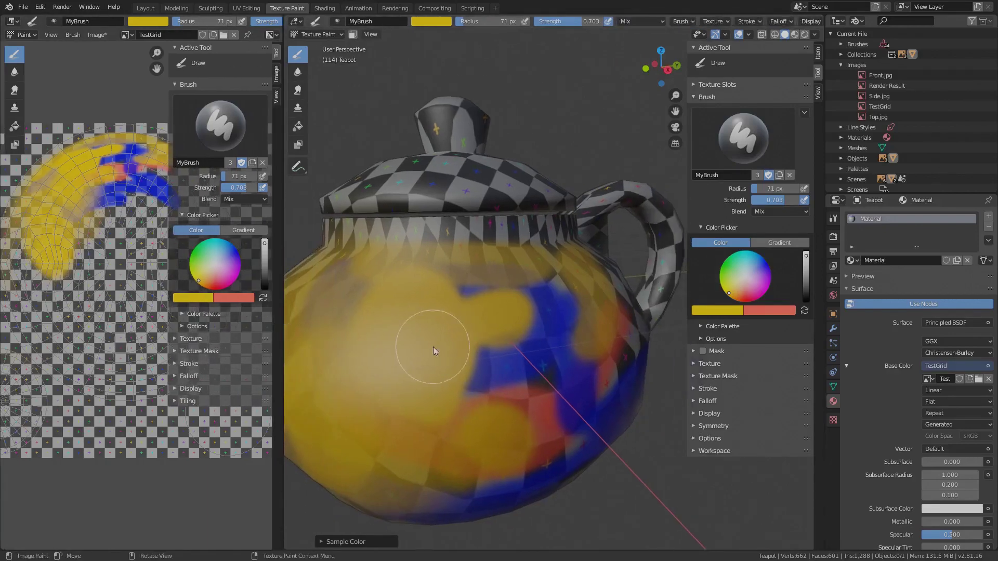
- Raise MyBrush's strength to 1.000 and paint a yellow dab over the blue area toward the handle
middle_drag(432, 347, 470, 335)
key(shift+f)
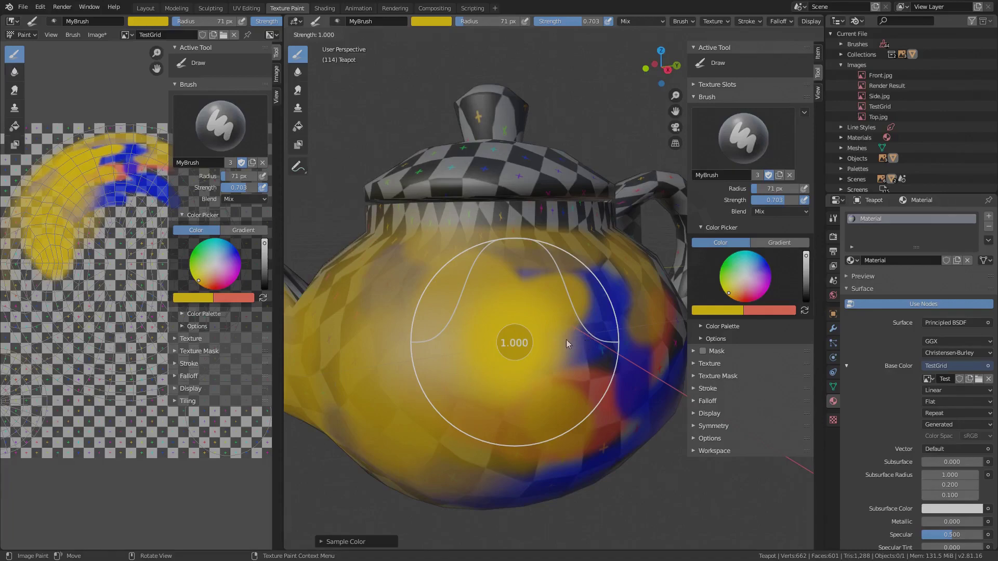
click(620, 343)
click(603, 346)
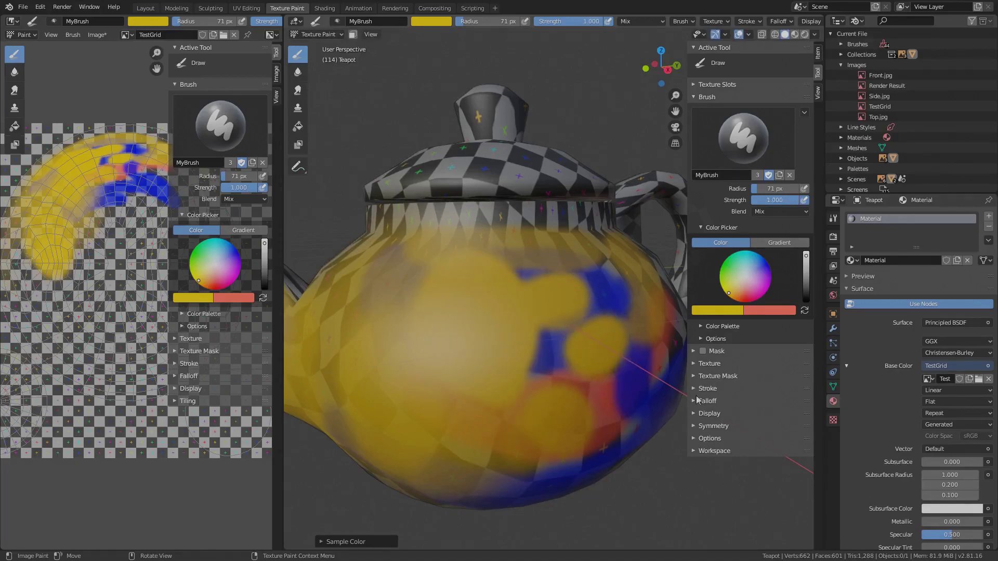
- Give MyBrush a Custom falloff and reshape the curve with a dip near the brush center and a peak farther out
click(715, 401)
scroll(723, 419, down, 2)
click(722, 367)
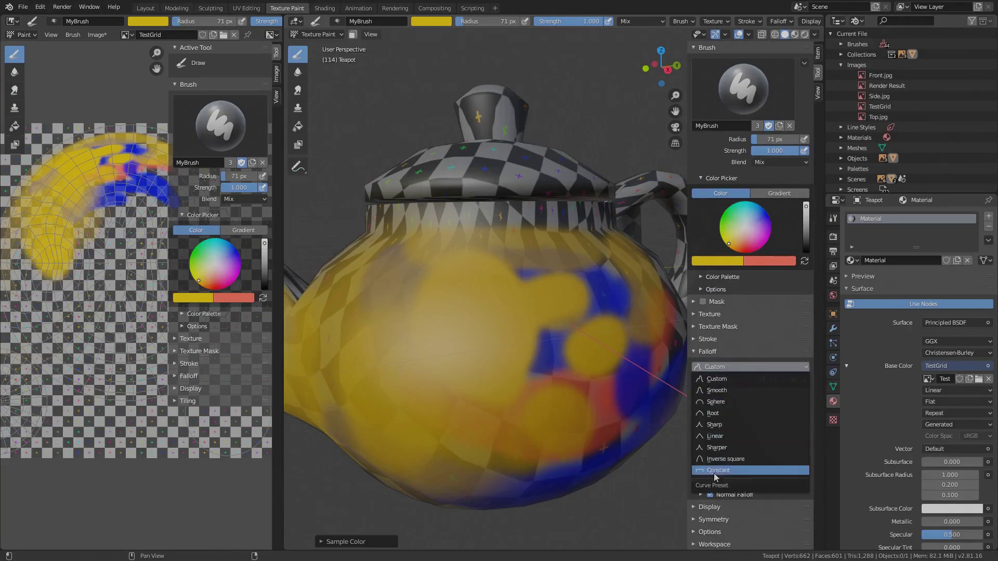
click(712, 384)
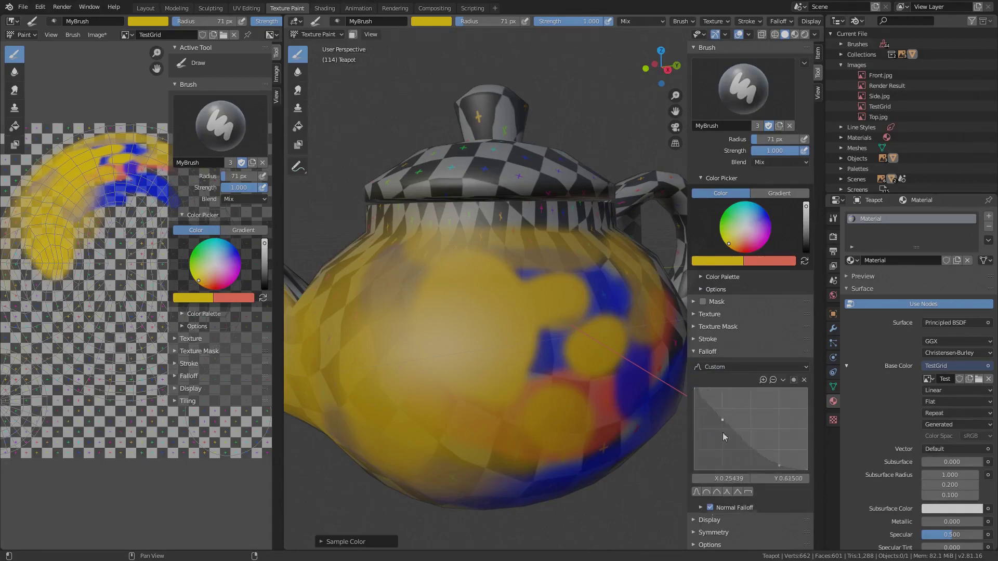
drag(764, 431, 769, 400)
- Stamp four yellow rings around the blue band on the teapot's side
middle_drag(547, 359, 559, 378)
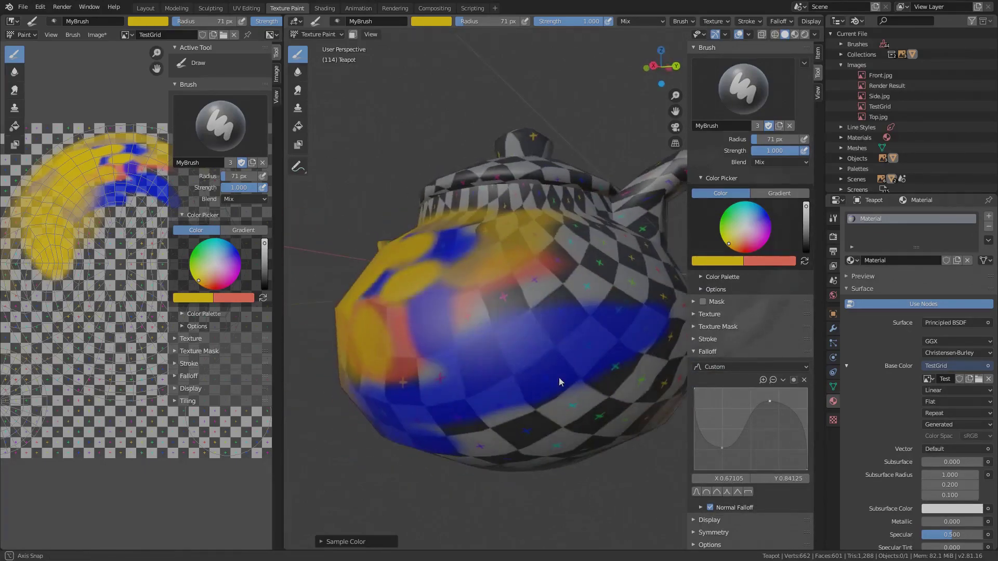
click(523, 345)
click(603, 338)
click(595, 274)
click(482, 409)
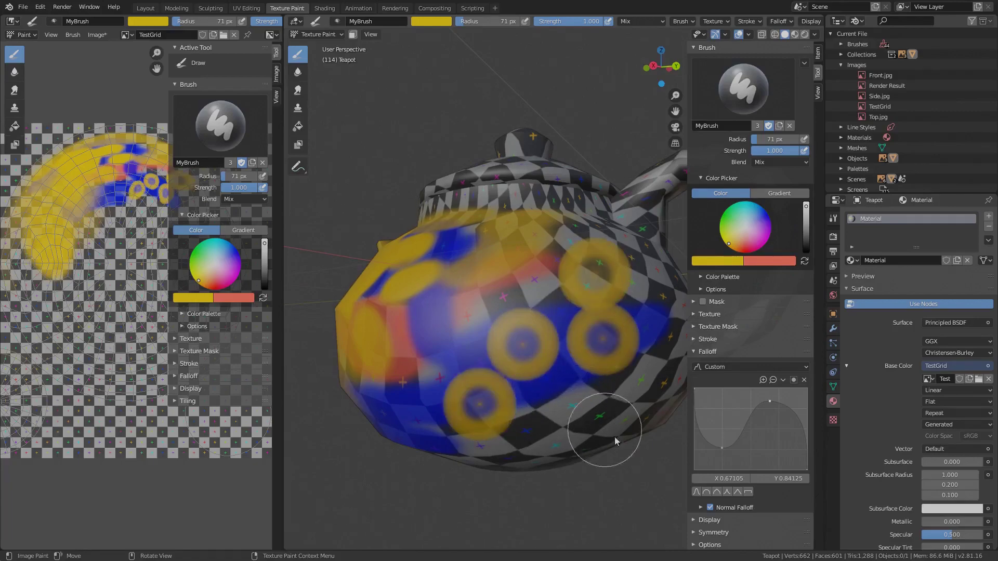
- Collapse the falloff settings, show the stroke settings and set MyBrush's stroke method to Dots
click(695, 351)
scroll(694, 386, up, 2)
click(695, 389)
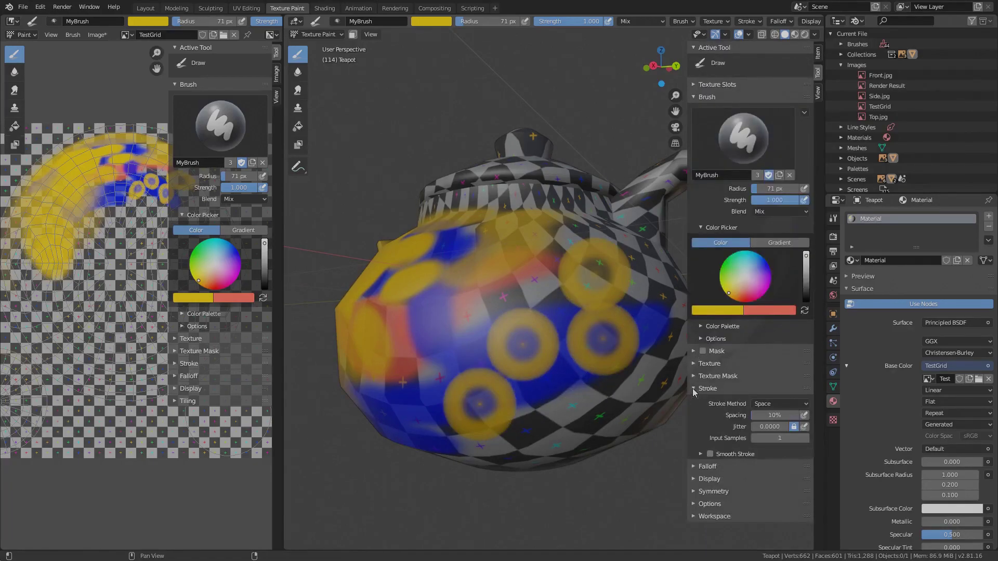
click(762, 406)
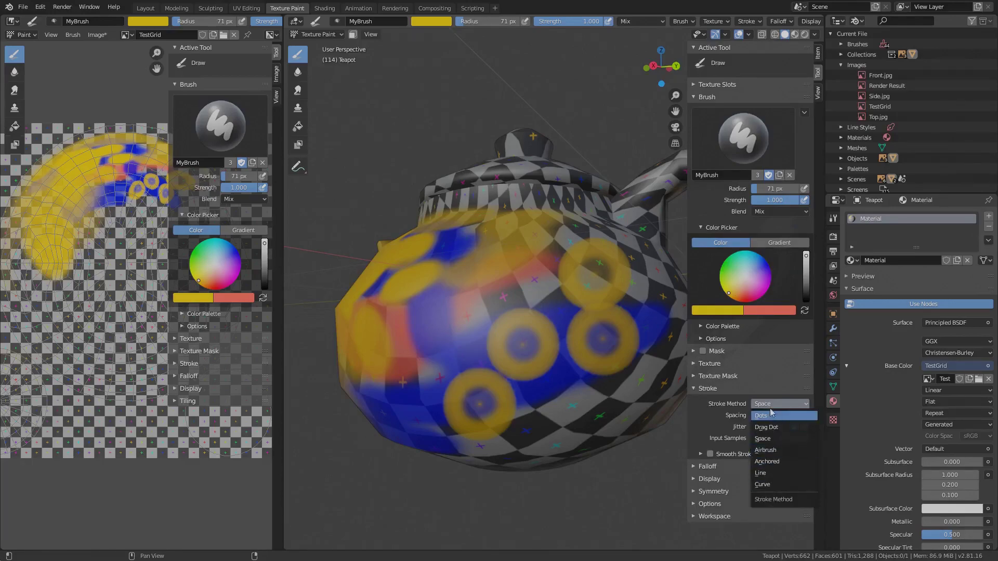
key(e)
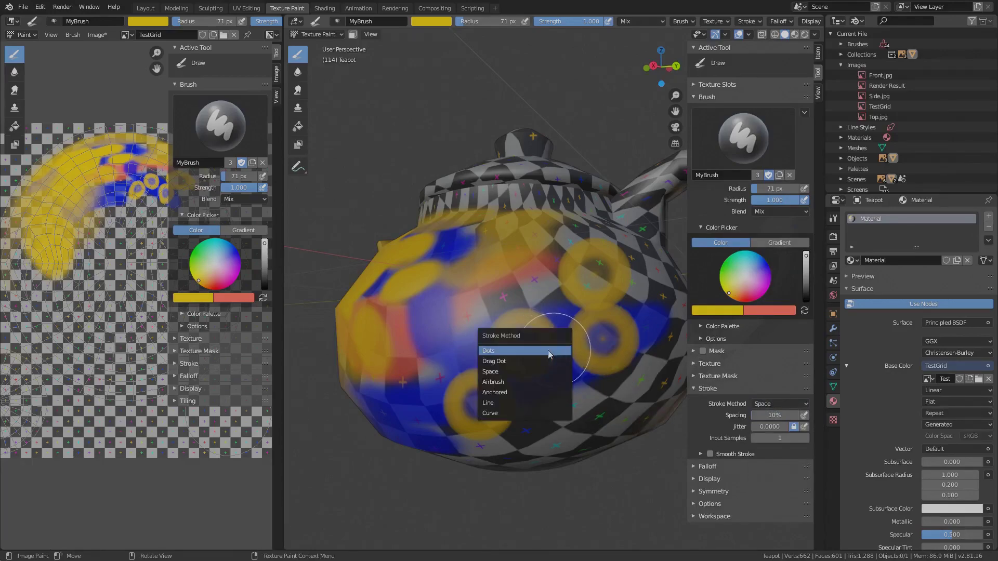
click(510, 351)
- Set the brush radius to 46 px and paint two crossing dotted strokes on the unpainted part of the teapot's side
mouse_move(576, 360)
middle_down()
mouse_move(557, 357)
mouse_move(568, 372)
middle_up()
key(f)
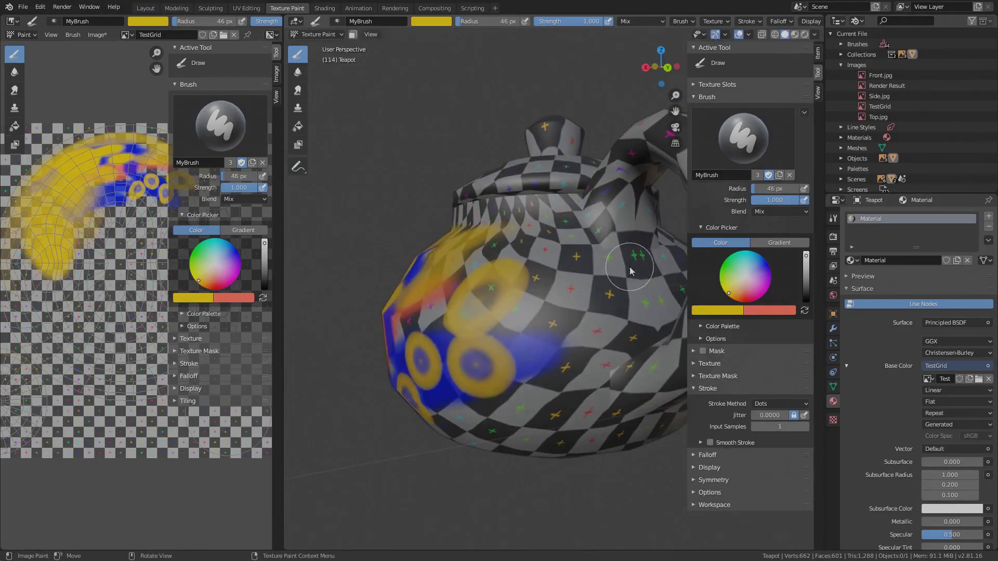
drag(639, 262, 566, 436)
drag(542, 267, 645, 442)
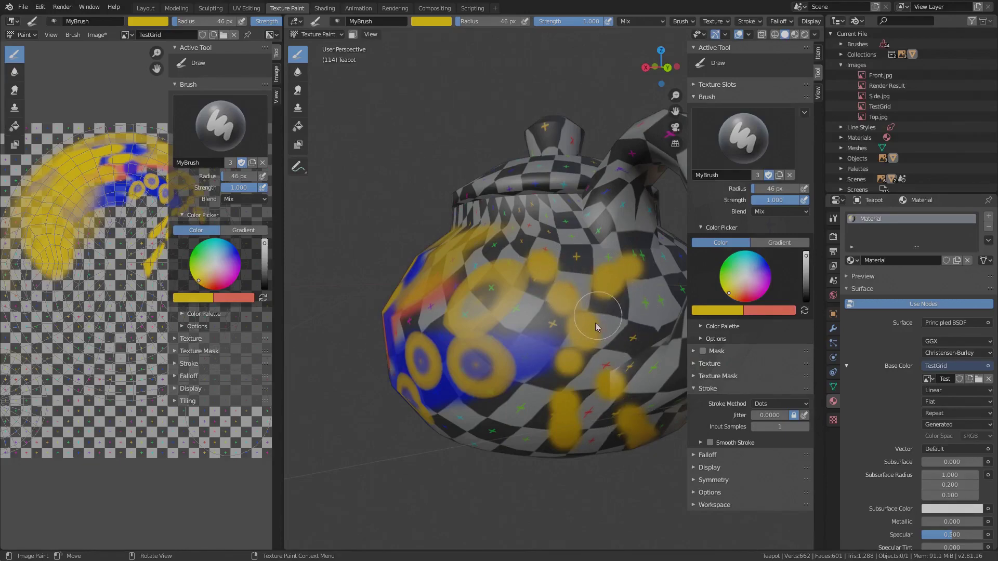
- Switch the stroke method to Space and paint a yellow cross on the opposite side of the teapot
key(e)
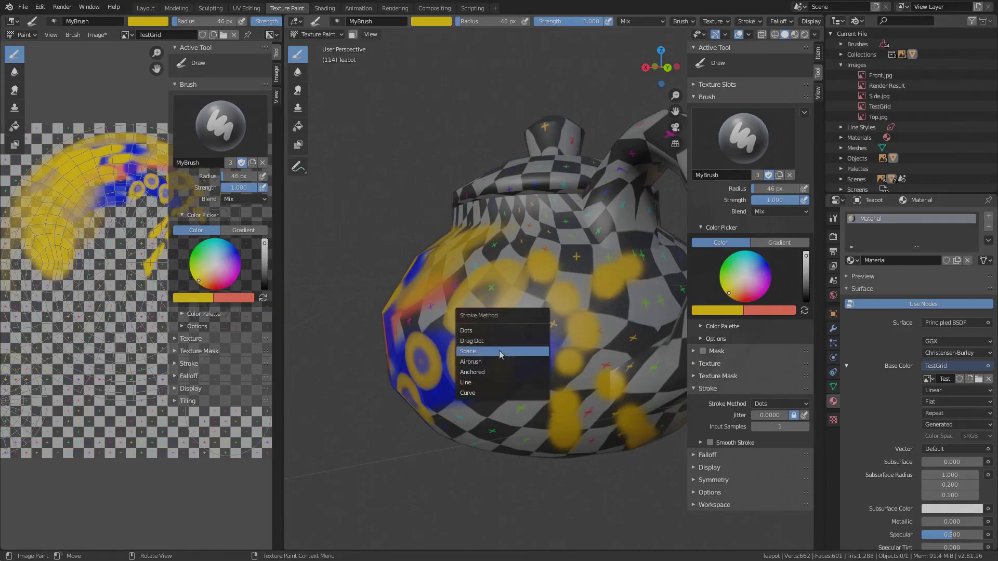
click(499, 350)
middle_drag(499, 350, 312, 358)
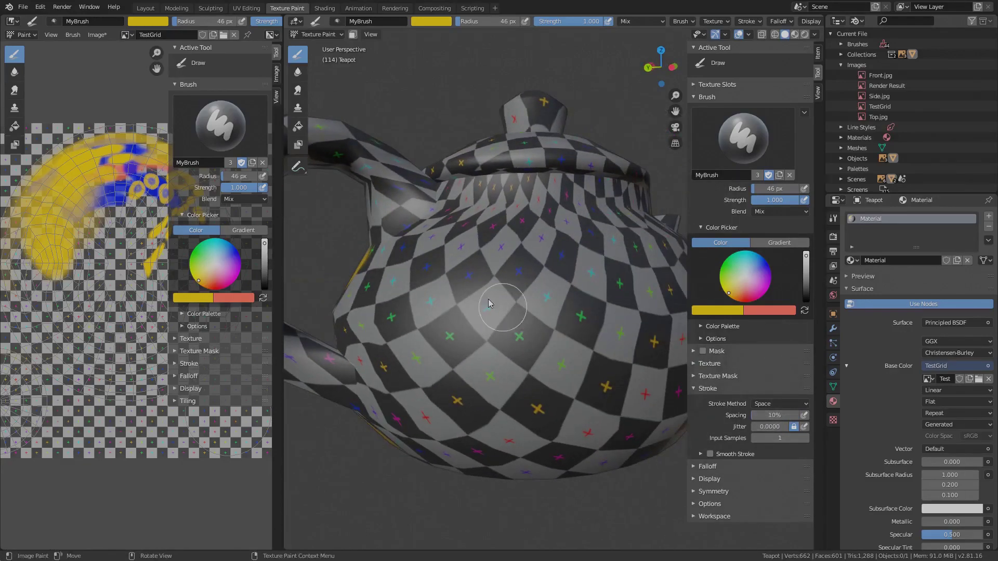
drag(405, 263, 533, 382)
drag(504, 252, 423, 379)
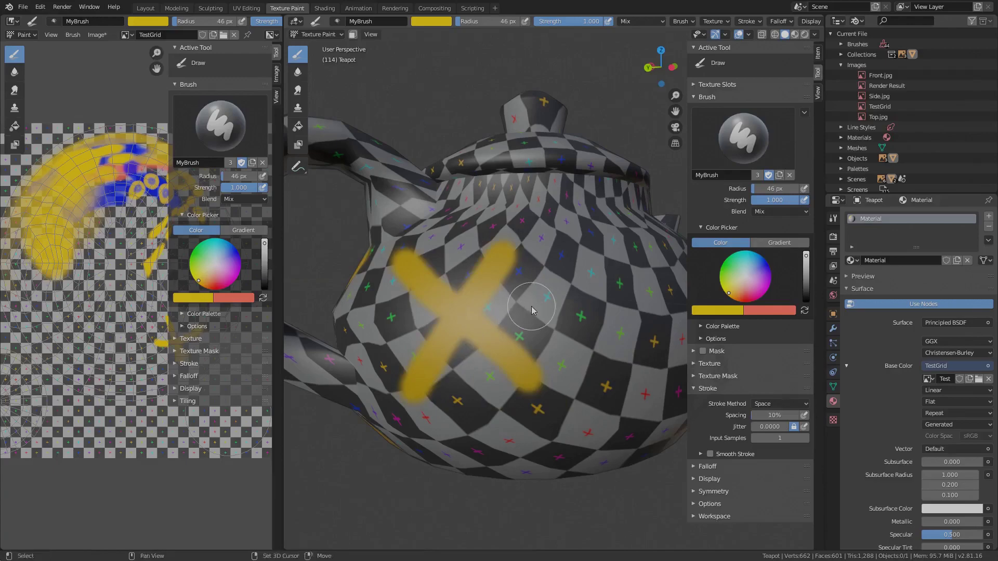
- Switch the stroke method to Line and paint a straight yellow line beside the cross
key(e)
click(479, 334)
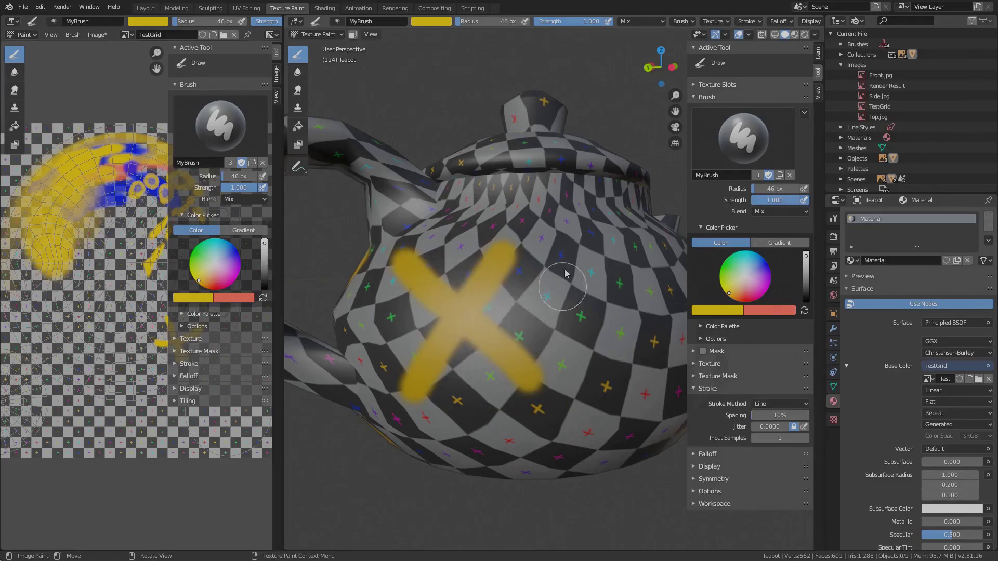
drag(559, 236, 626, 424)
middle_drag(639, 306, 540, 301)
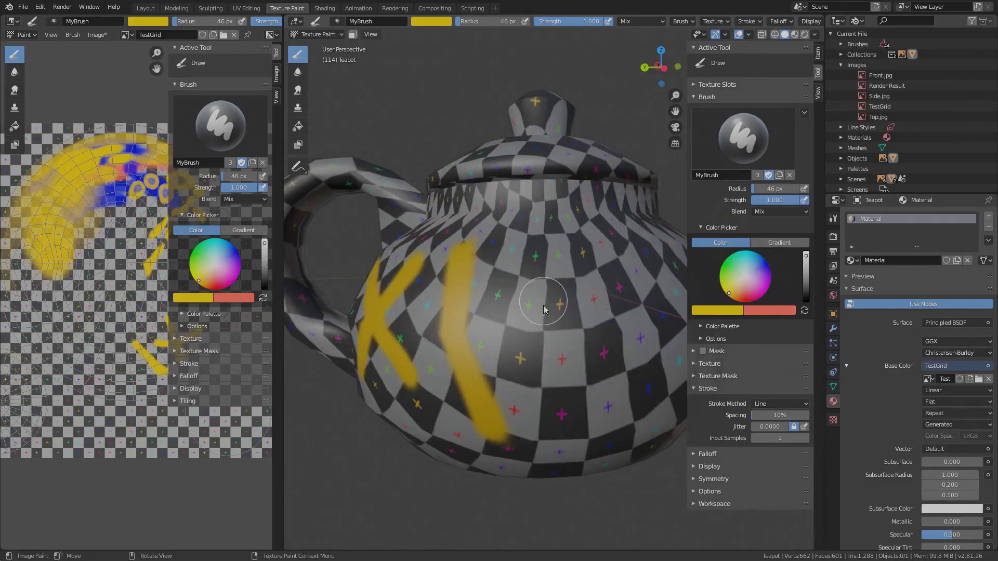
- Switch the stroke method to Airbrush and paint a short vertical yellow stroke beside the line on the teapot's side
key(e)
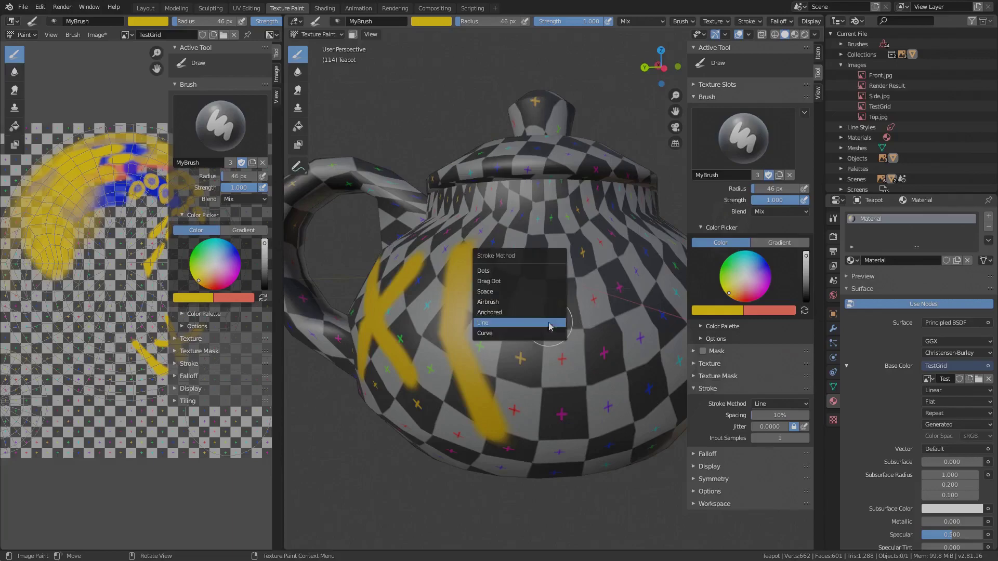
click(501, 303)
drag(570, 305, 580, 399)
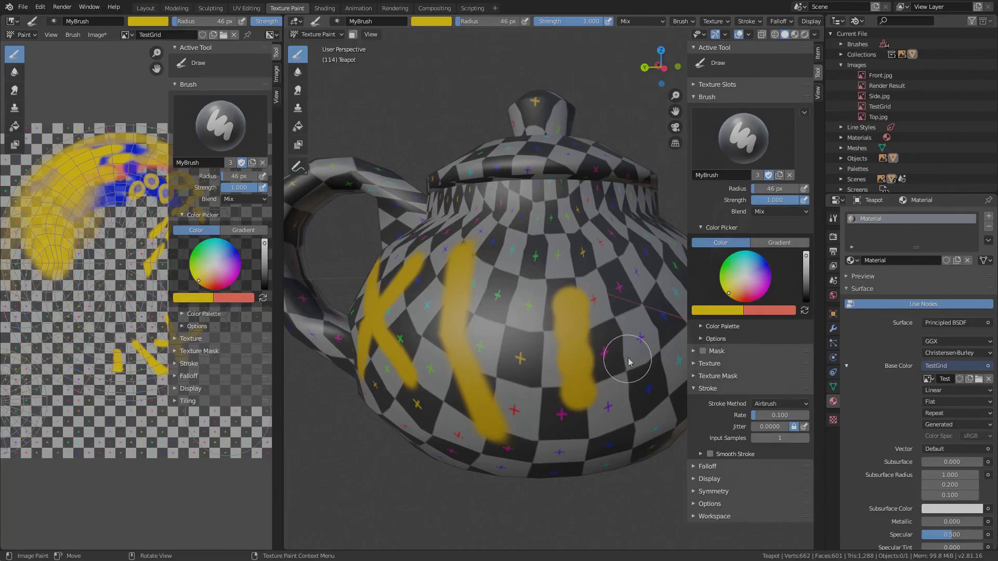
- Switch the stroke method to Drag Dot and place a single yellow dot just above the airbrushed stroke
key(e)
click(567, 337)
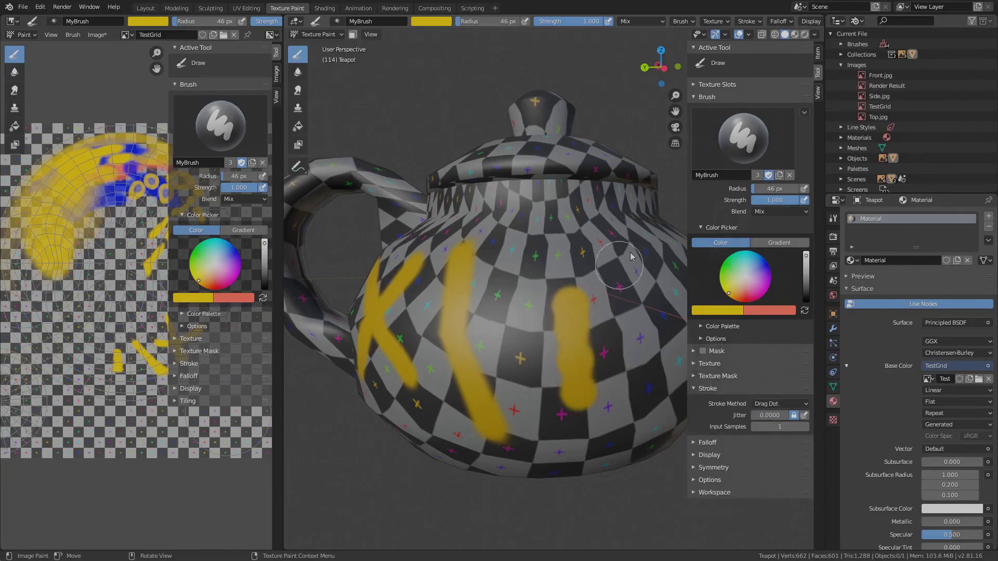
mouse_move(624, 252)
mouse_down()
mouse_move(524, 282)
mouse_move(553, 432)
mouse_move(615, 241)
mouse_move(569, 257)
mouse_up()
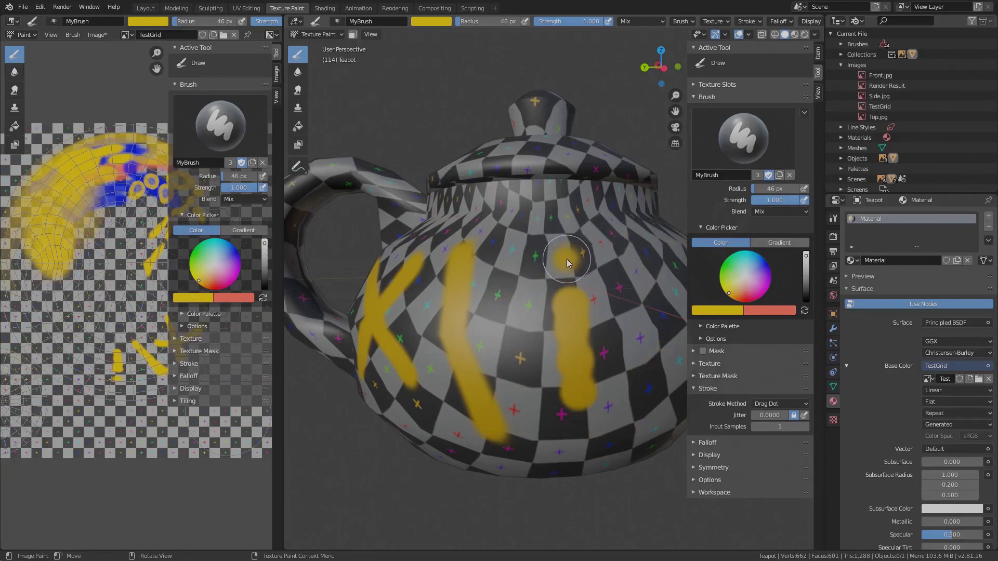
- Switch the stroke method to Anchored and paint one large soft yellow spot beside the airbrushed stroke
middle_drag(570, 257, 606, 298)
key(e)
click(507, 316)
key(e)
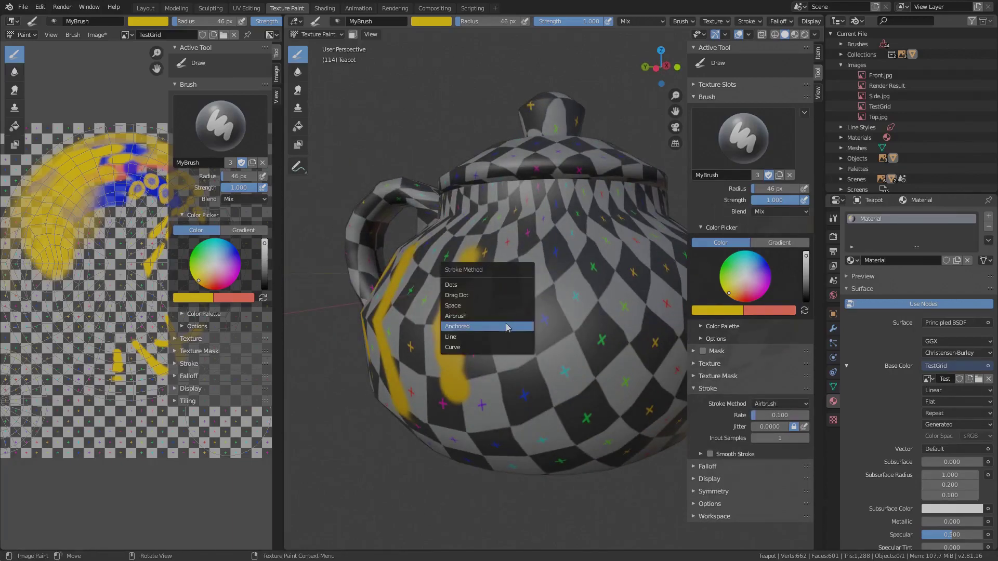
click(506, 327)
drag(538, 292, 560, 377)
- Try the Curve stroke method, and return the brush to Dots
key(e)
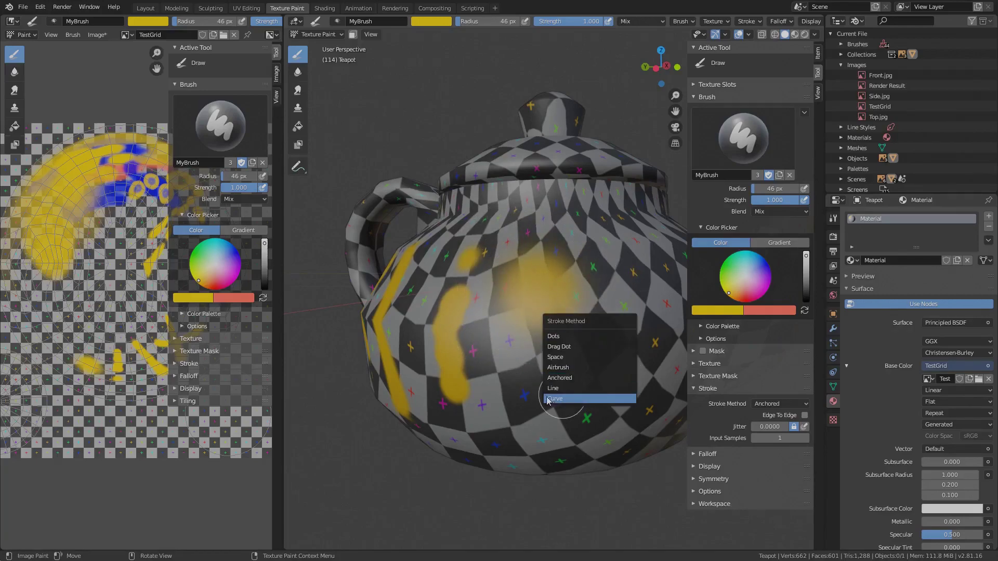
click(583, 399)
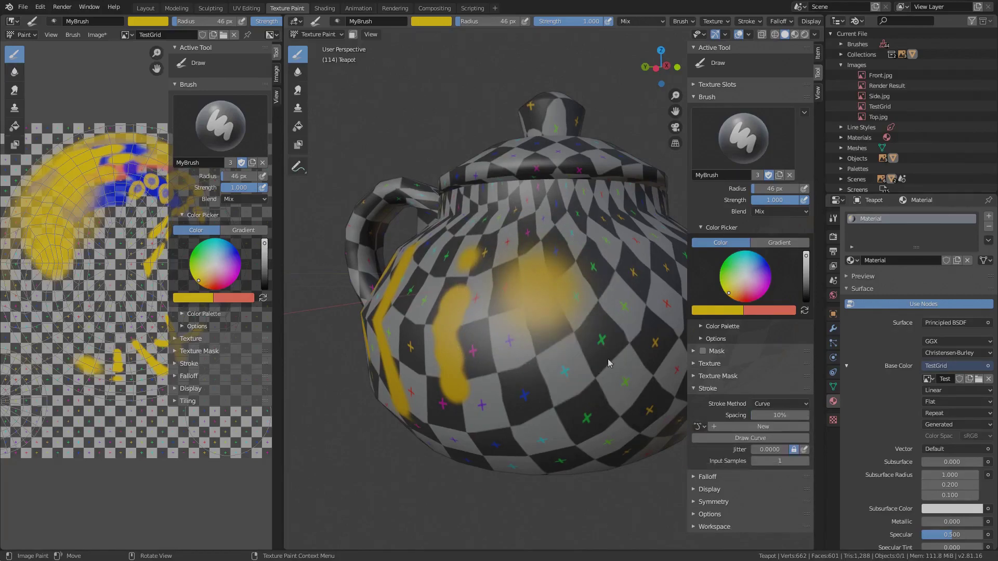
key(e)
click(572, 301)
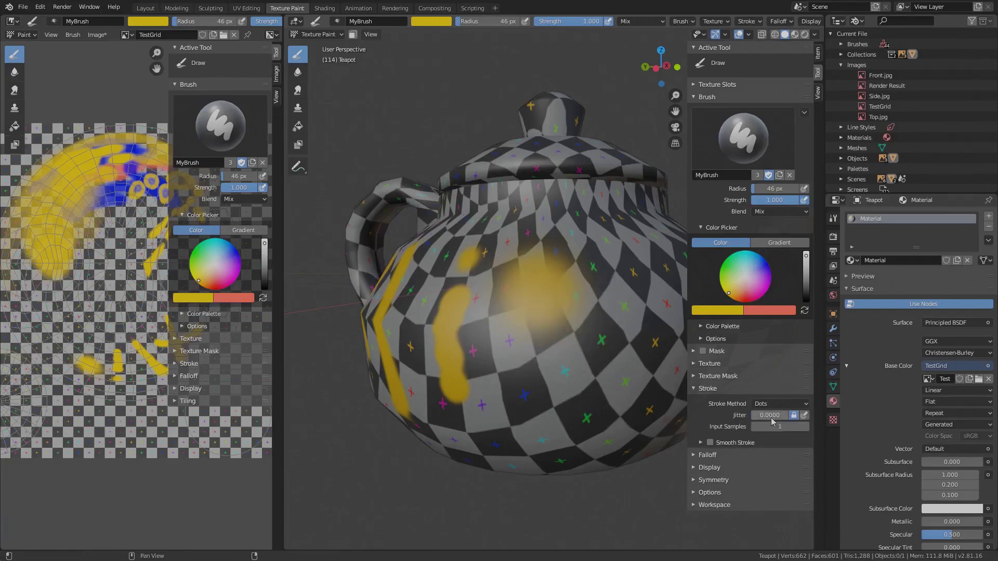
- Set the jitter to 0.5135 and the radius to 16 px, and paint a winding yellow stroke below the large spot
drag(765, 416, 796, 415)
mouse_move(623, 345)
mouse_down()
mouse_move(620, 371)
mouse_move(552, 372)
mouse_move(523, 404)
mouse_move(555, 434)
mouse_move(617, 413)
mouse_move(661, 384)
mouse_move(654, 300)
mouse_move(588, 312)
mouse_move(541, 336)
mouse_move(491, 373)
mouse_move(491, 401)
mouse_up()
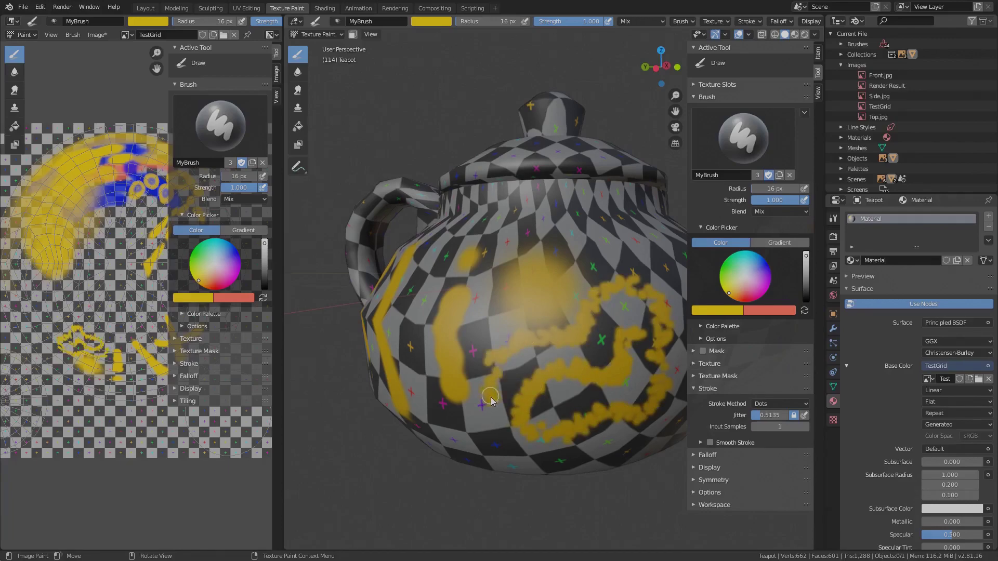
- Switch the stroke method to Space, enable Smooth Stroke and reset the jitter to 0
right_click(598, 341)
click(546, 363)
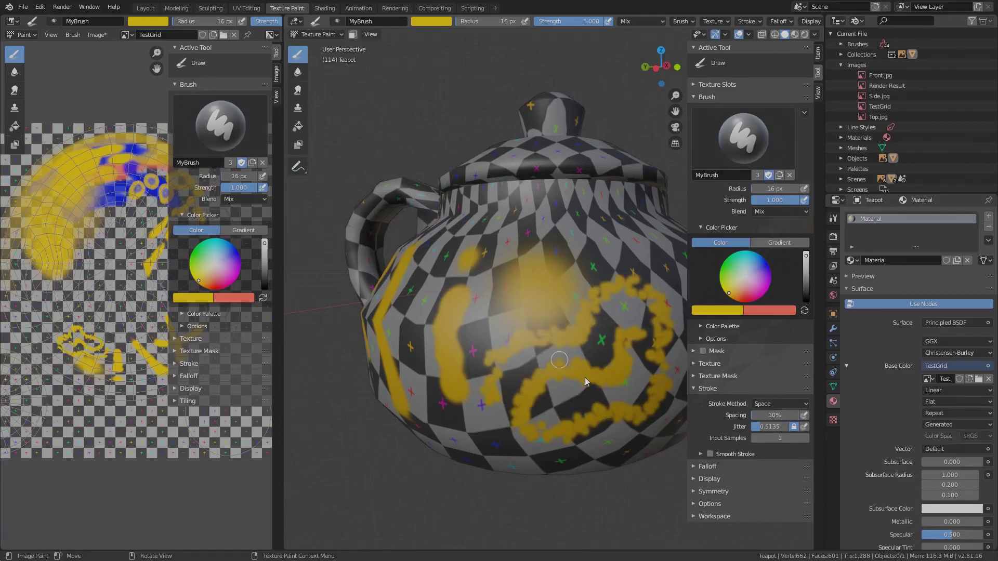
mouse_move(612, 344)
middle_down()
mouse_move(575, 345)
mouse_move(632, 397)
middle_up()
click(710, 454)
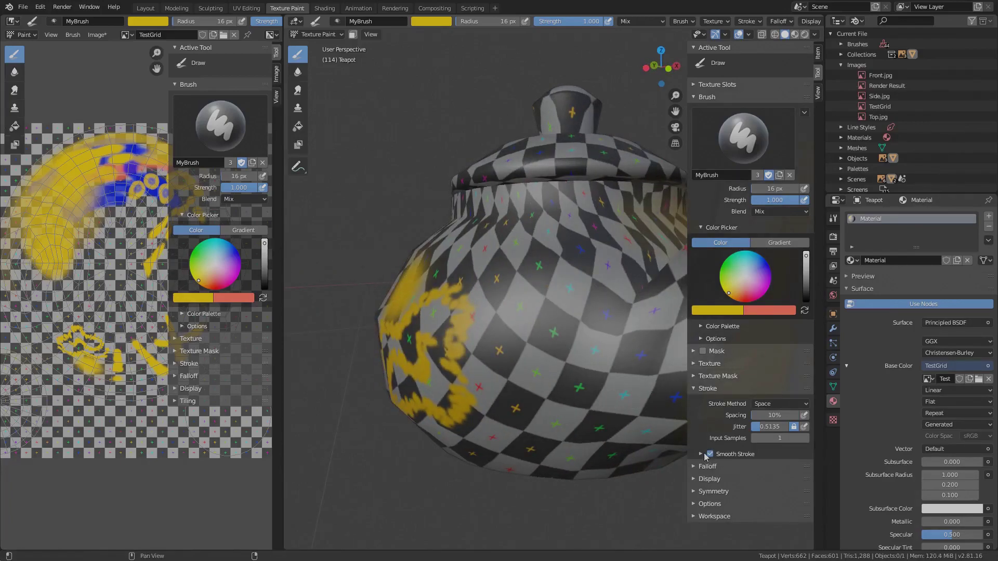
- Set the brush radius to 41 px and paint a closed, angular yellow outline beside the winding stroke
key(f)
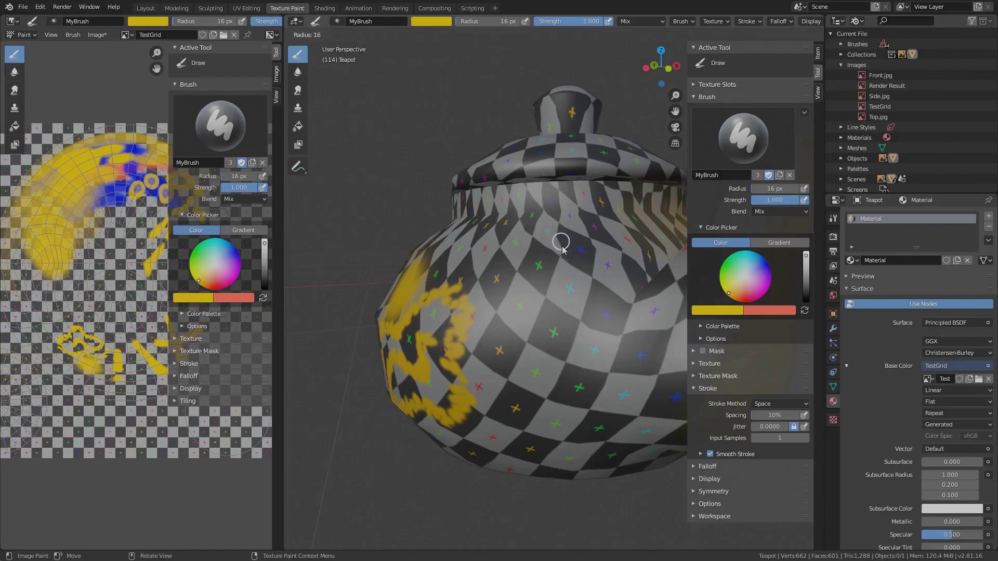
click(562, 250)
mouse_move(554, 249)
mouse_down()
mouse_move(551, 409)
mouse_move(546, 375)
mouse_move(464, 364)
mouse_move(496, 354)
mouse_move(494, 272)
mouse_move(494, 306)
mouse_move(537, 250)
mouse_move(523, 276)
mouse_move(583, 221)
mouse_up()
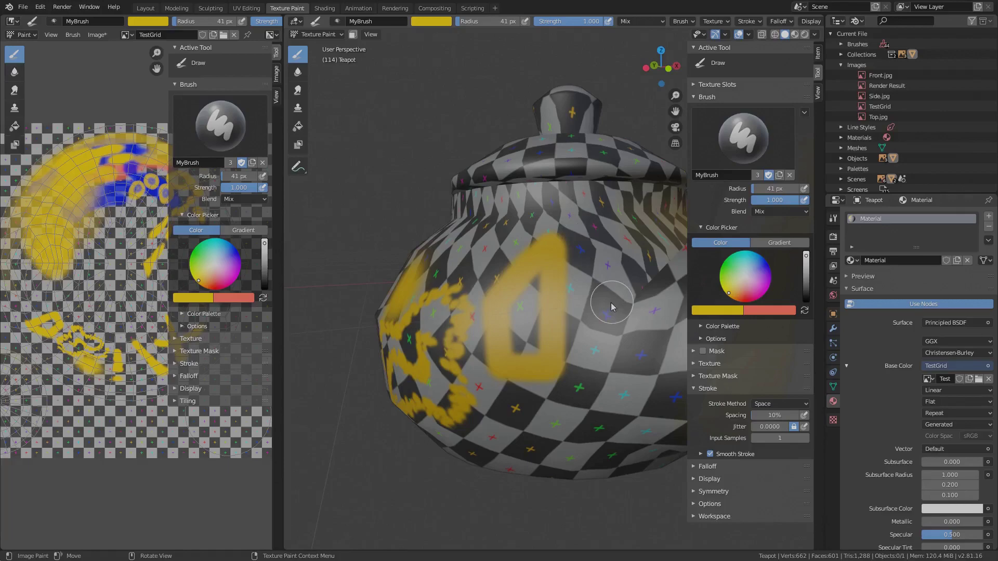
- Collapse the stroke settings and show the symmetry settings
click(697, 390)
click(697, 429)
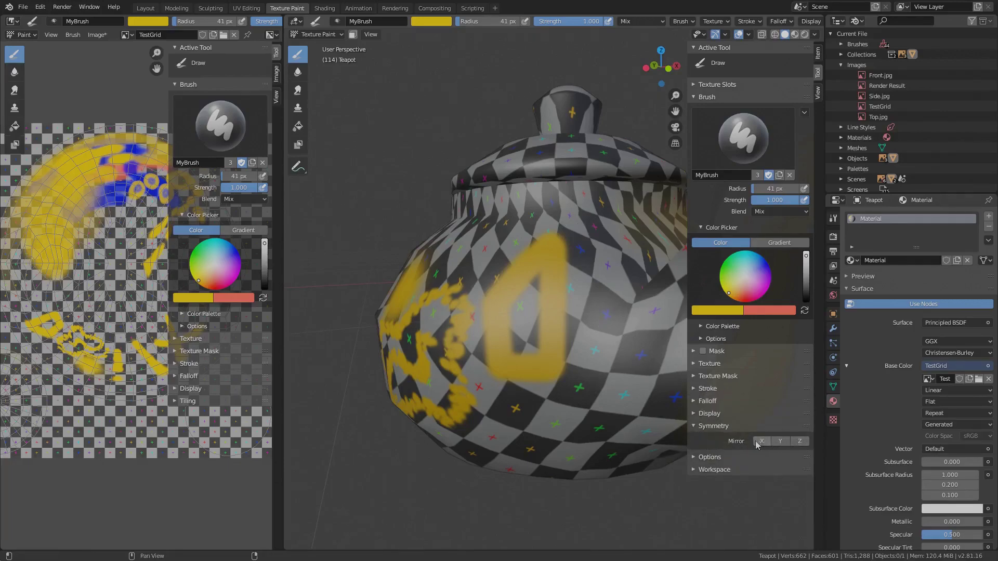
- Turn on X mirroring, swap the brush colors to red and paint a red ring on the teapot's side
middle_drag(499, 337, 560, 273)
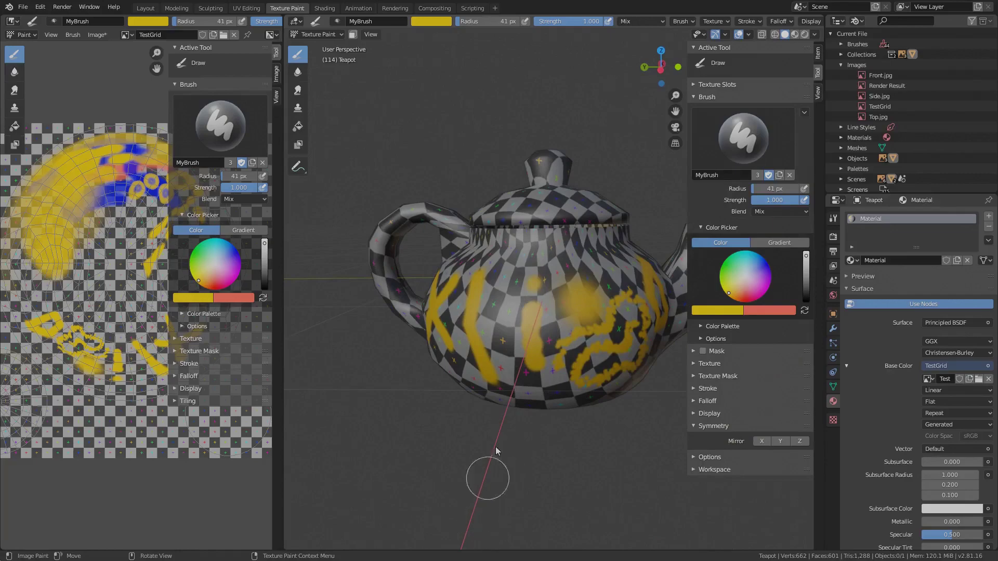
click(534, 285)
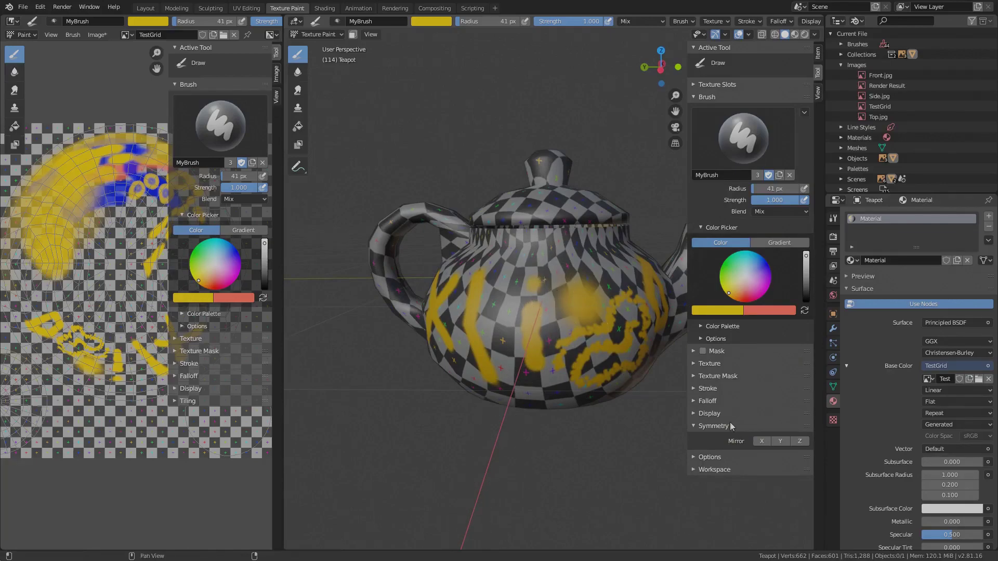
click(804, 310)
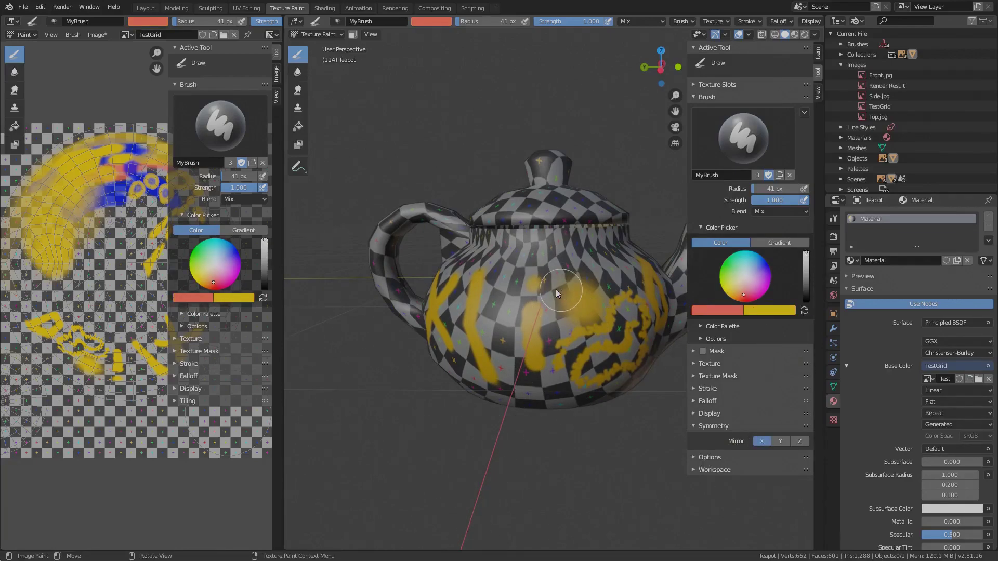
mouse_move(556, 289)
mouse_down()
mouse_move(528, 288)
mouse_move(497, 341)
mouse_move(588, 344)
mouse_move(528, 291)
mouse_up()
- Turn off X mirroring, turn on Y and Z mirroring, and inspect the red ring on both sides of the teapot
middle_drag(586, 266, 504, 358)
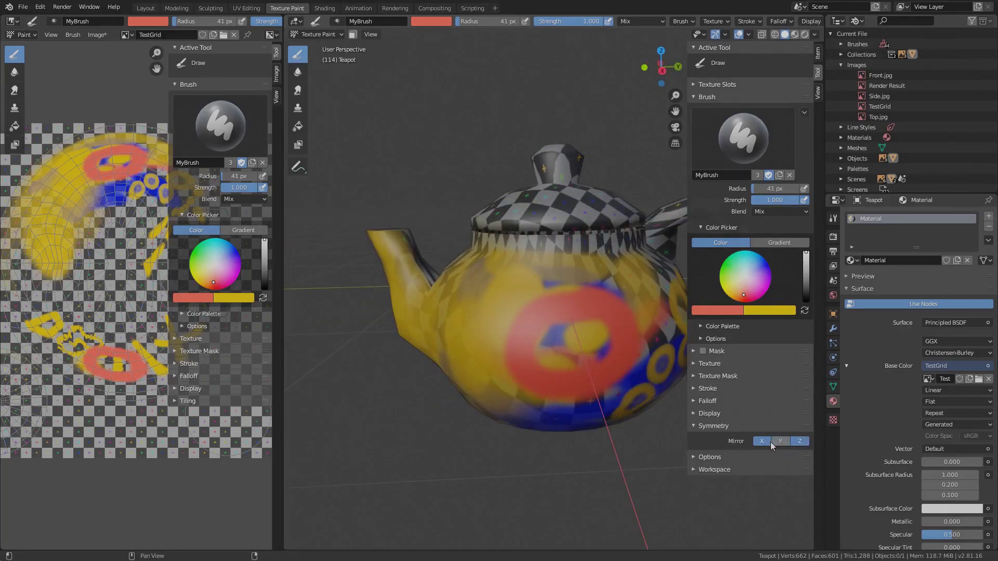
mouse_move(592, 318)
middle_down()
mouse_move(538, 313)
mouse_move(514, 283)
middle_up()
middle_drag(414, 295, 580, 329)
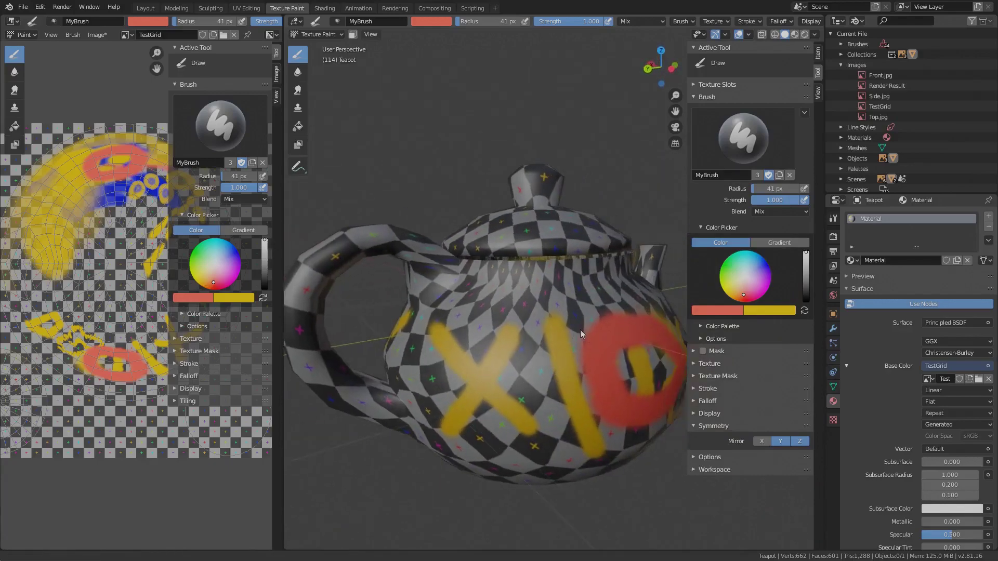
scroll(579, 330, down, 3)
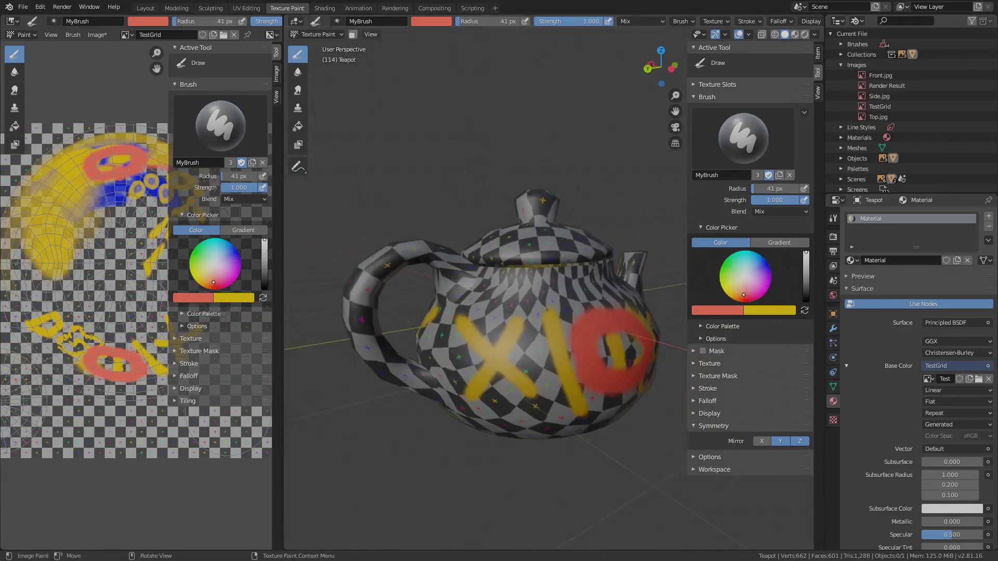